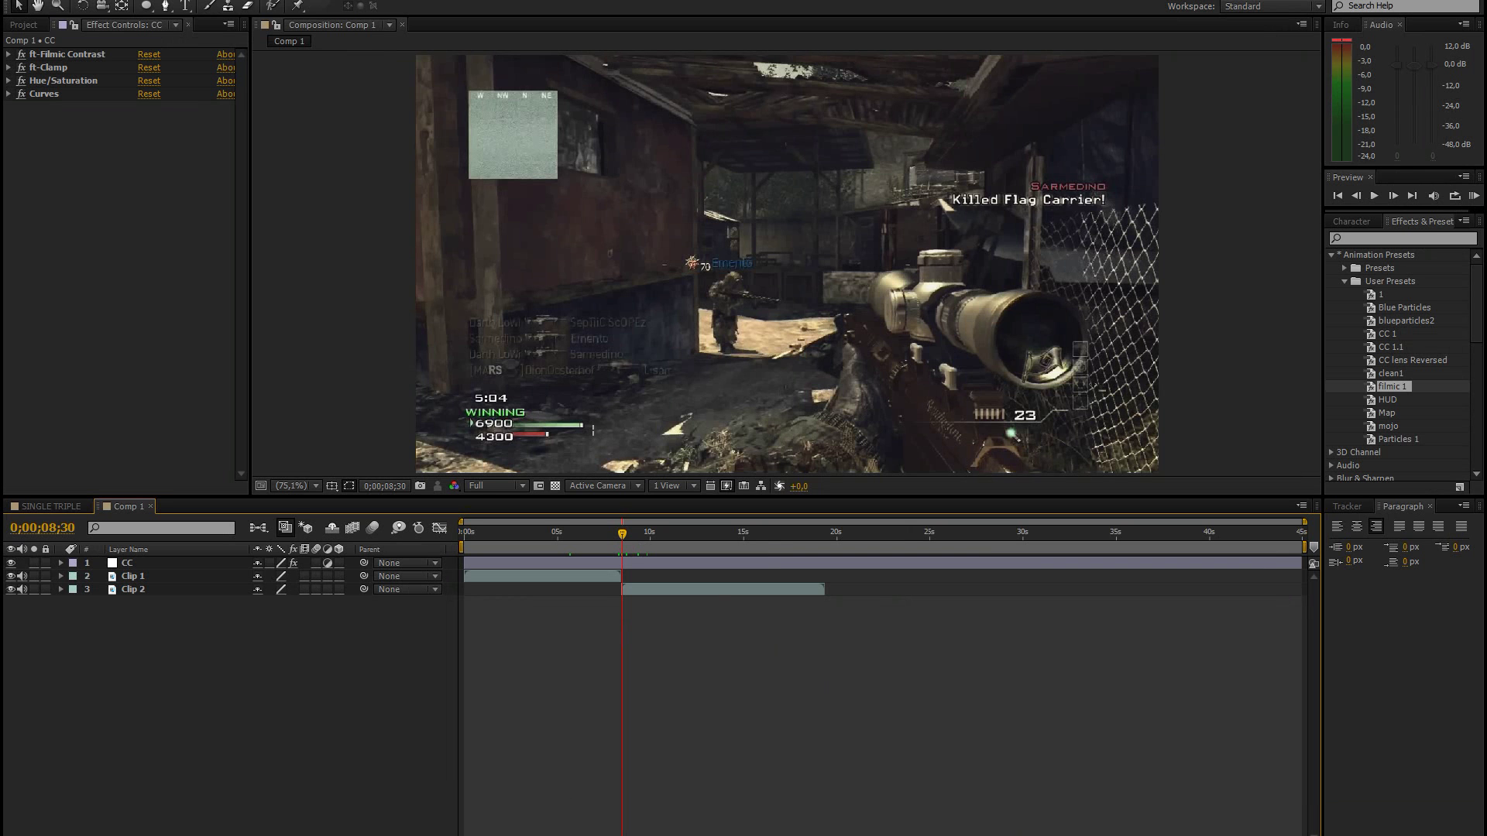
# Step: Switch to Chrome to show the Modern Warfare 3: Minitage video on YouTube
pyautogui.click(620, 774)
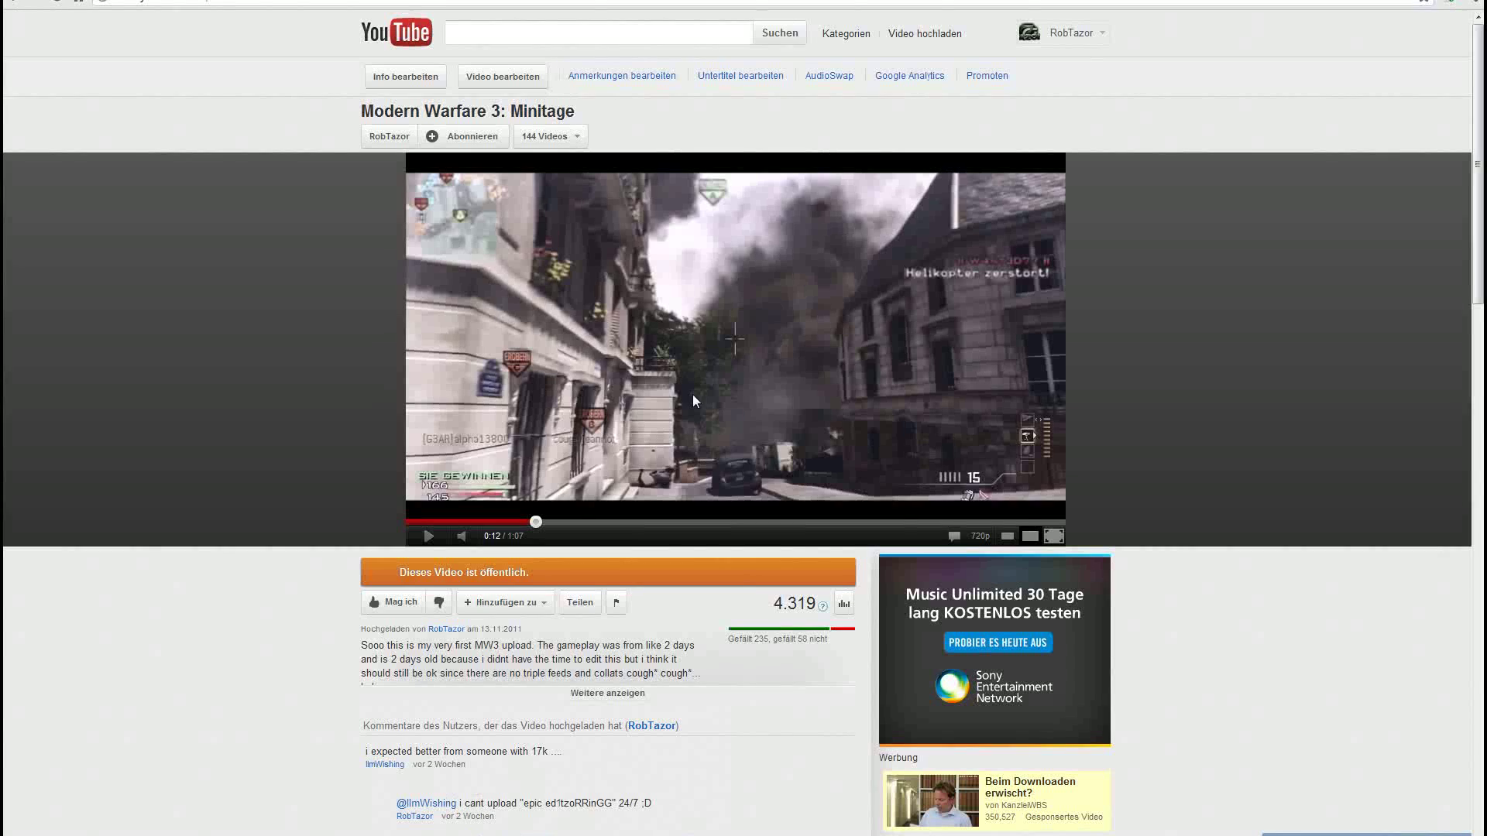
# Step: Replay and pause part of the Minitage video, then bring up After Effects' new-layer menu
pyautogui.click(486, 522)
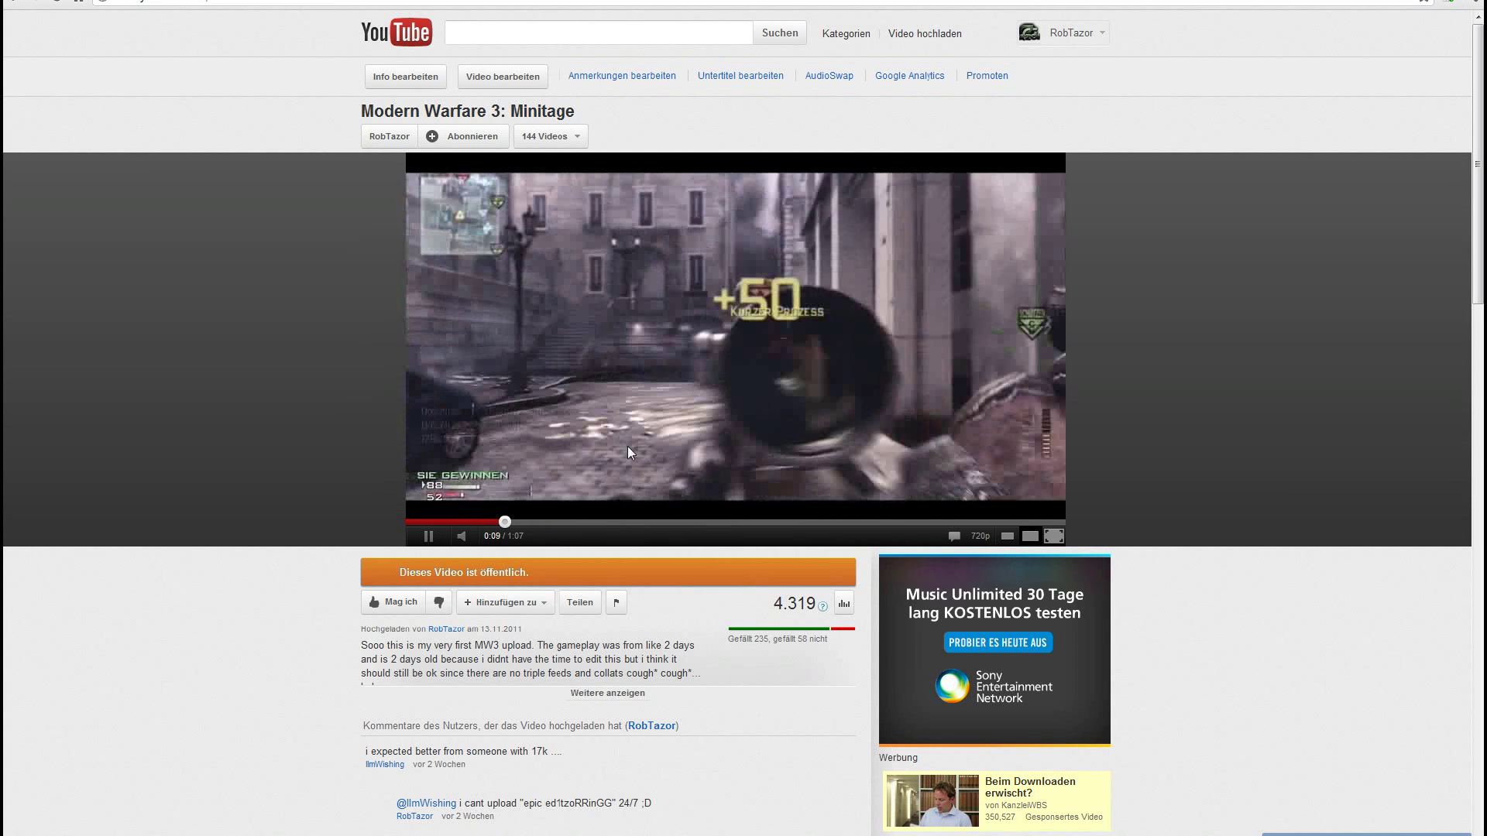
pyautogui.click(658, 476)
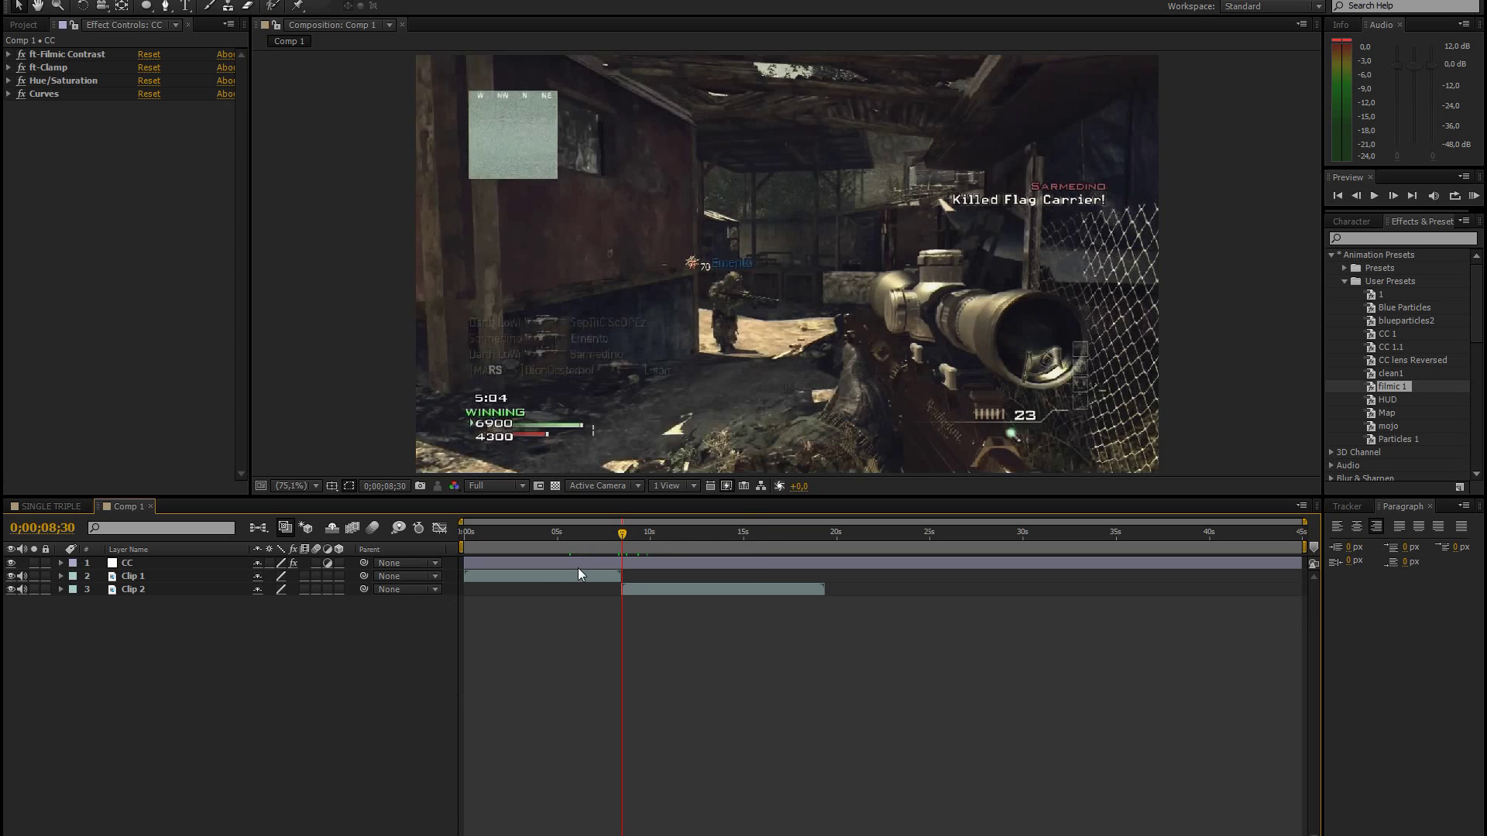
pyautogui.click(165, 576)
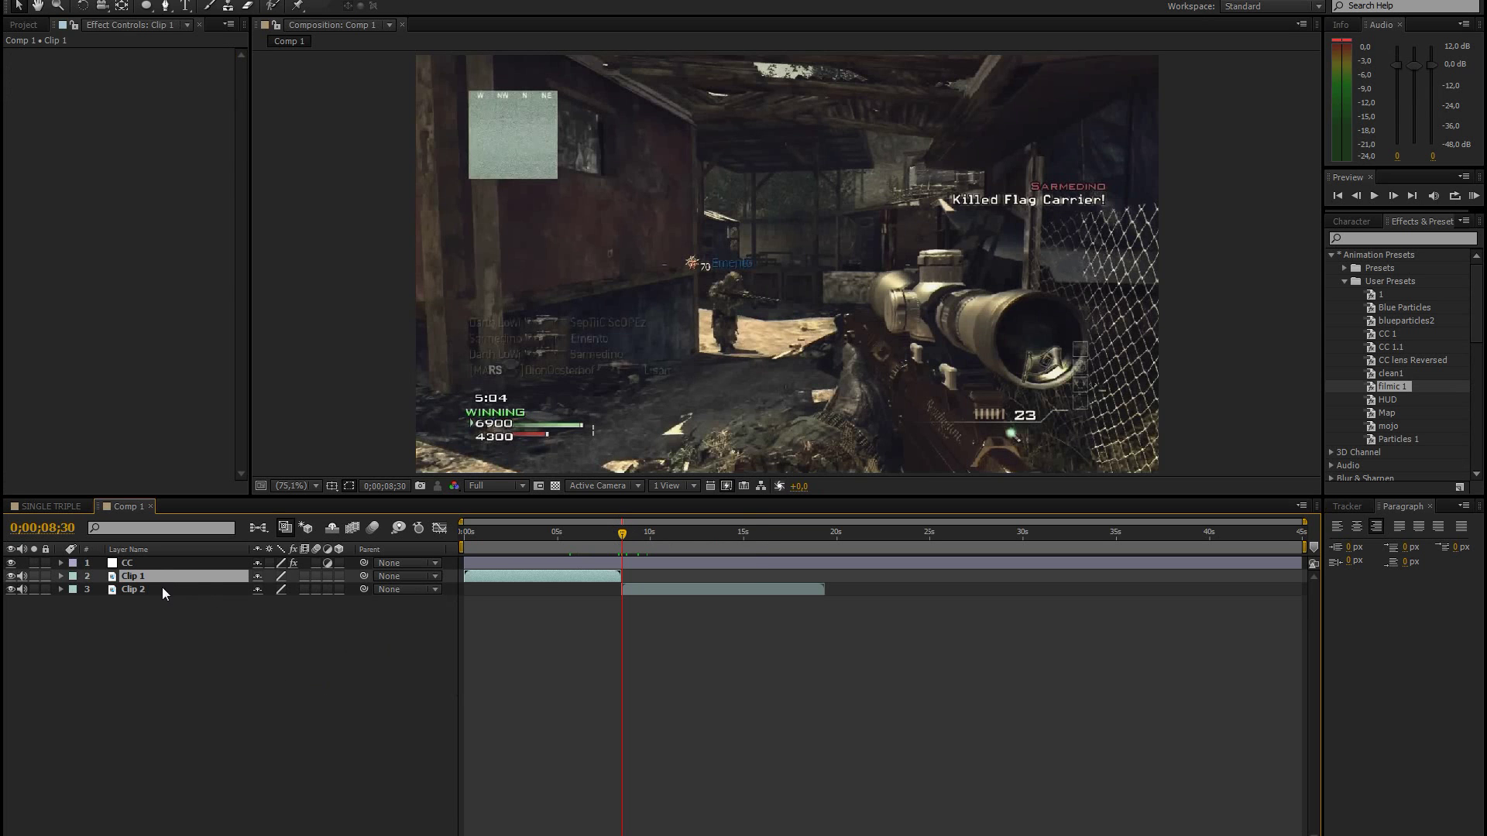
pyautogui.click(169, 616)
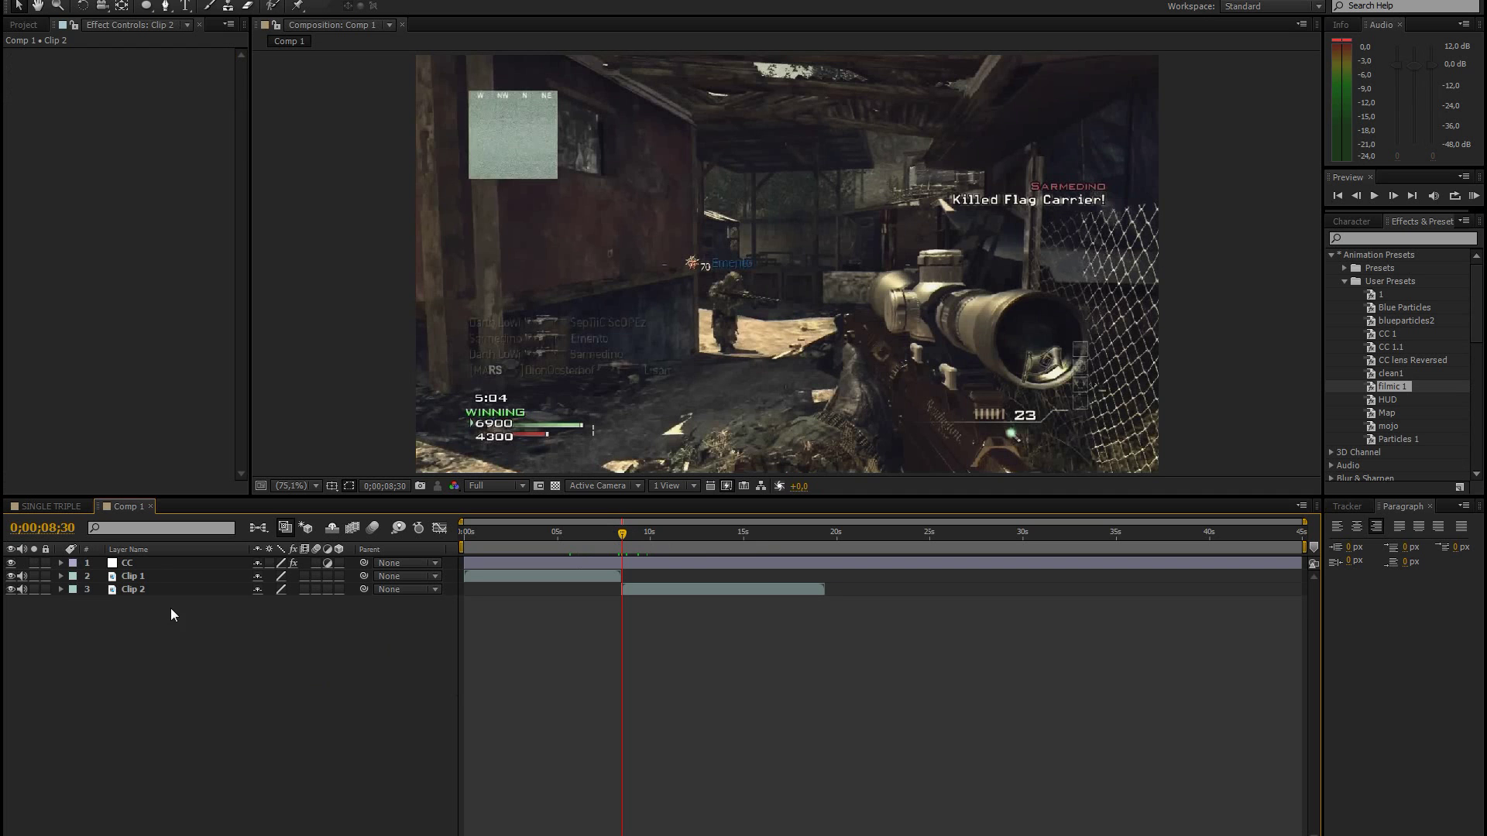
pyautogui.rightClick(198, 662)
pyautogui.moveTo(305, 671)
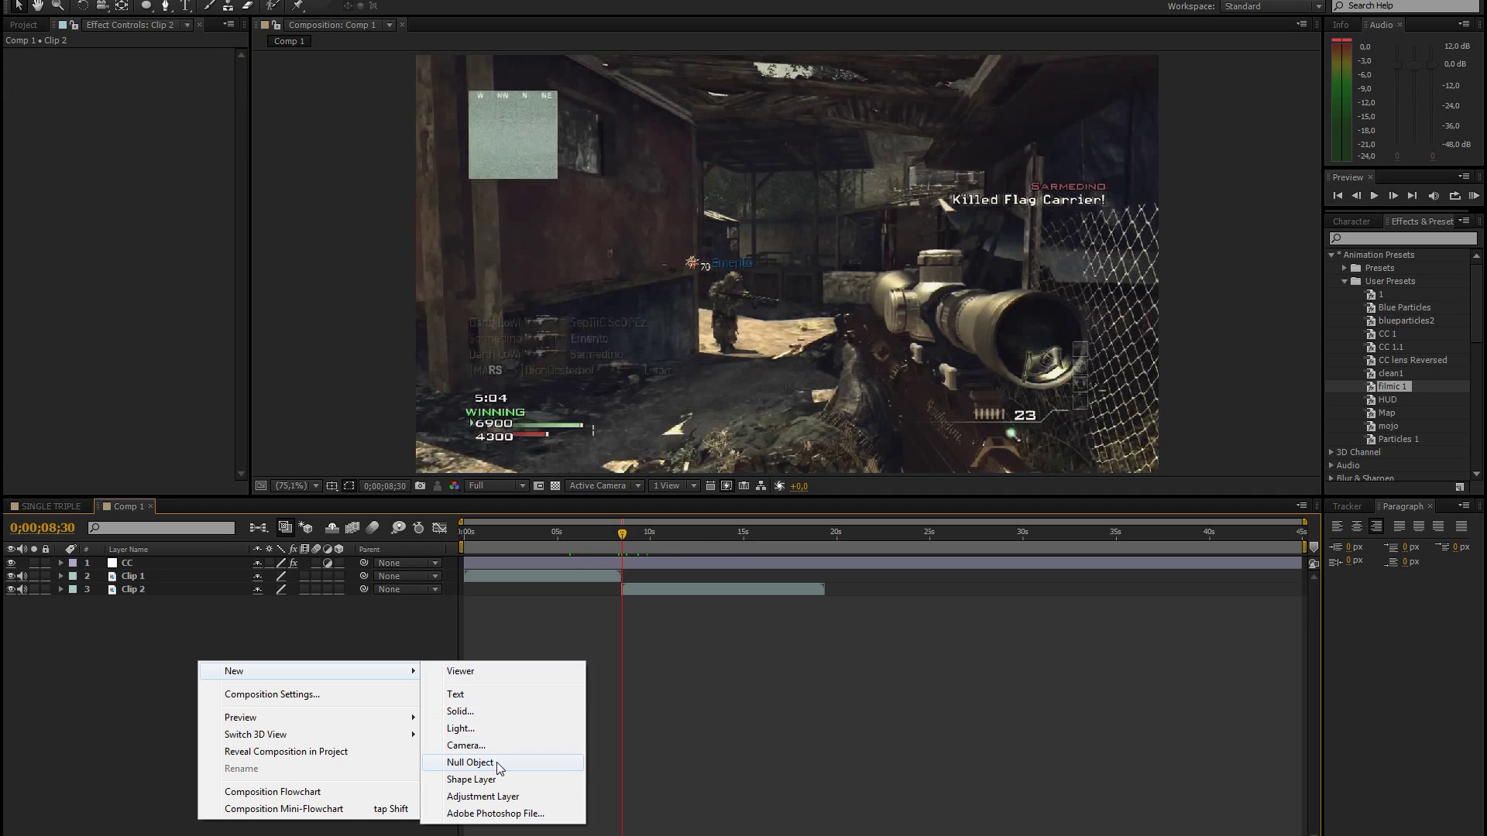
# Step: Add a null object to Comp 1 and rename it 'Transition'
pyautogui.click(470, 763)
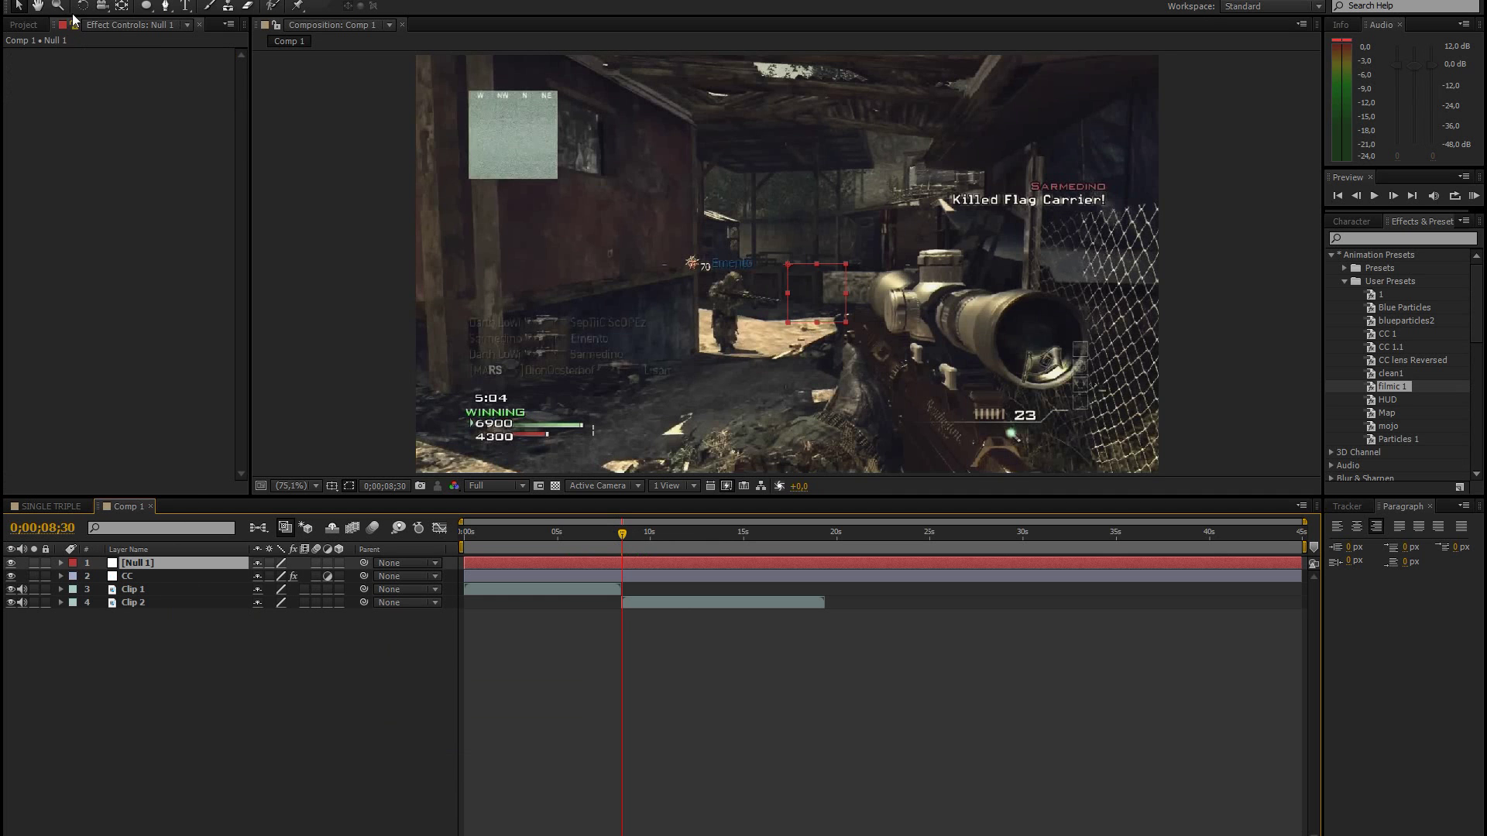
pyautogui.rightClick(170, 559)
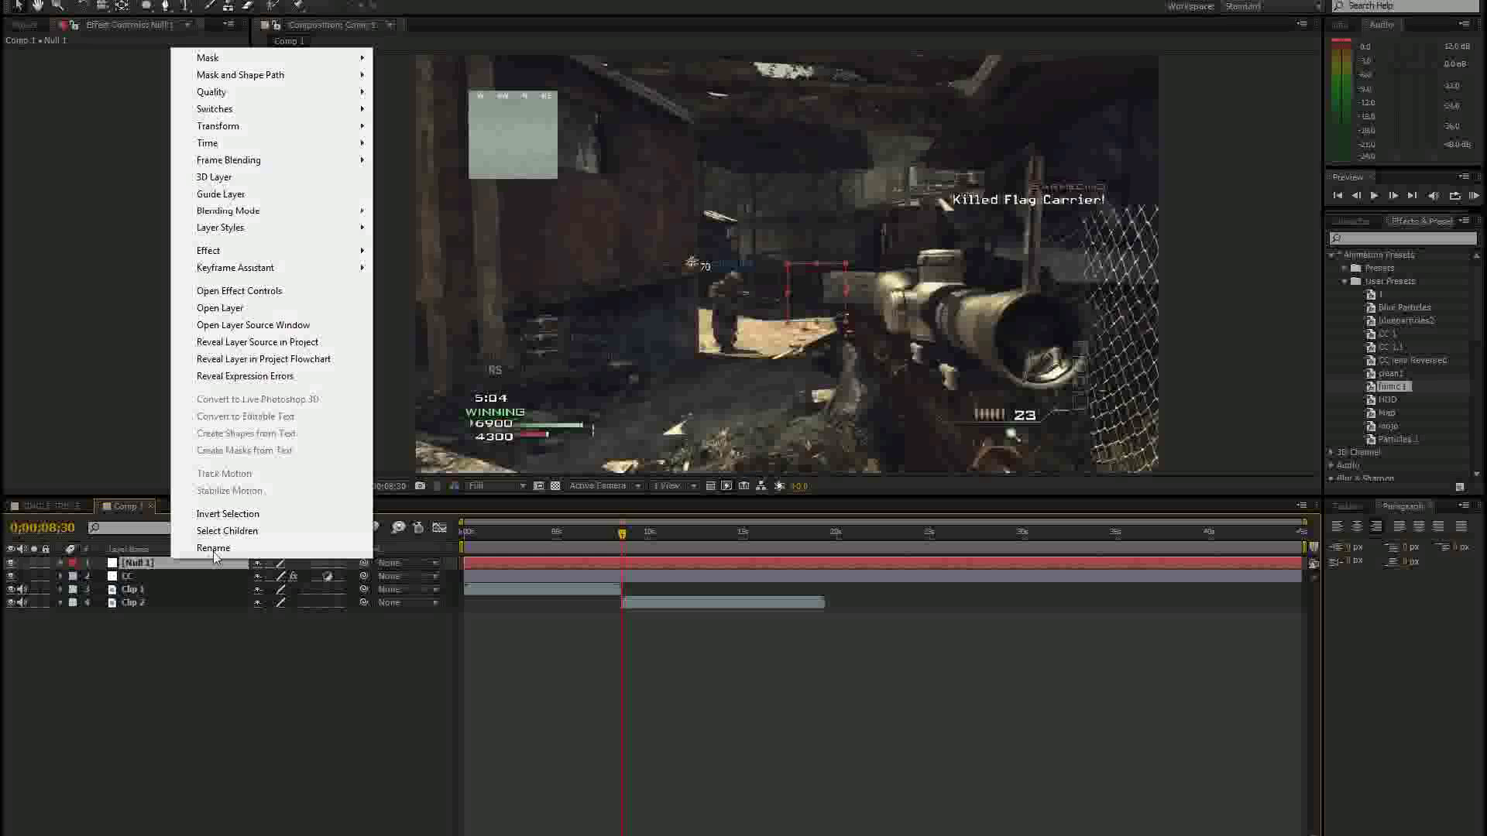
pyautogui.click(216, 551)
pyautogui.write('Transition')
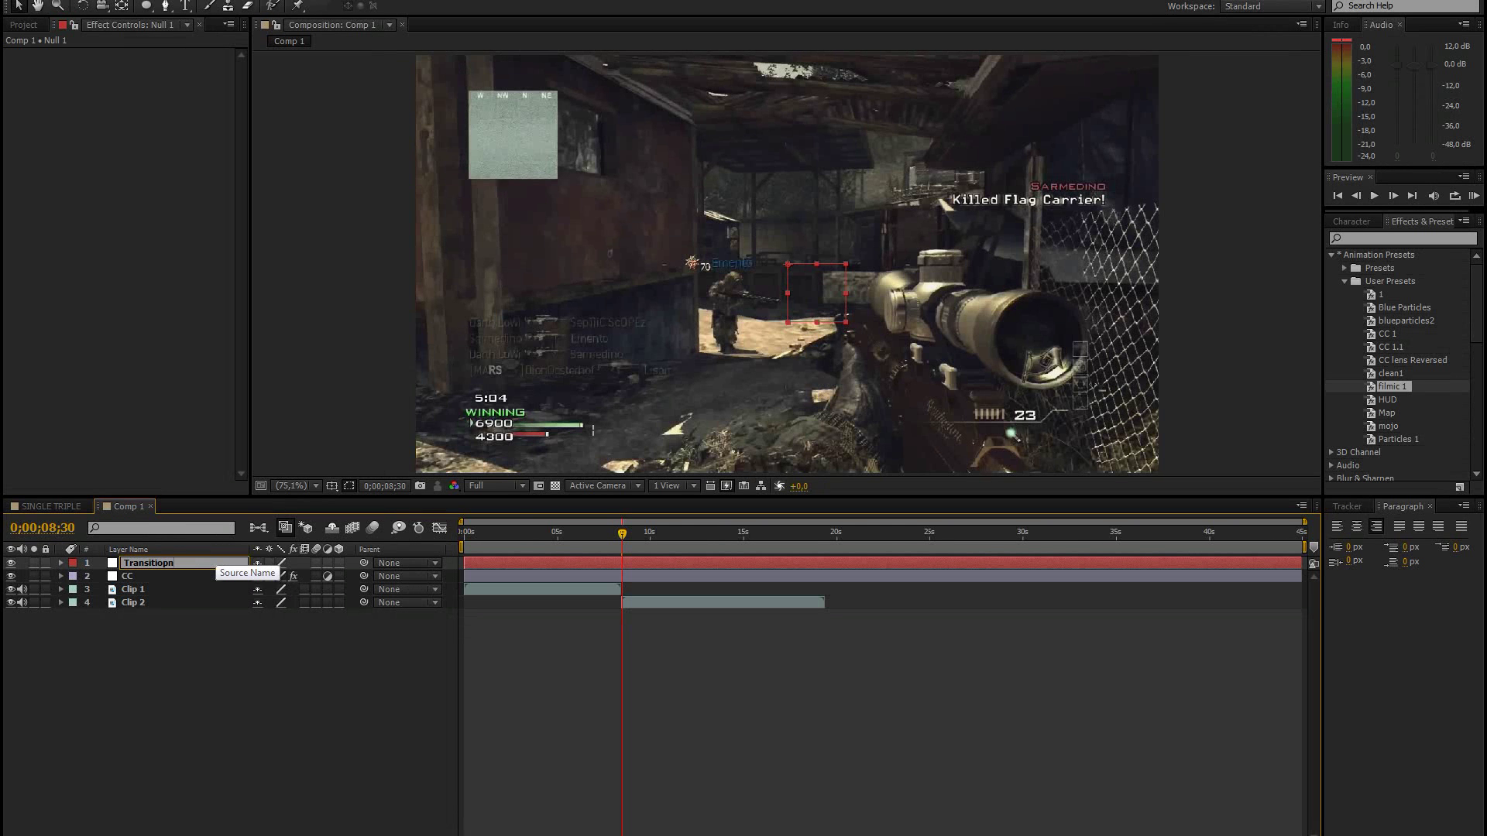
pyautogui.click(213, 683)
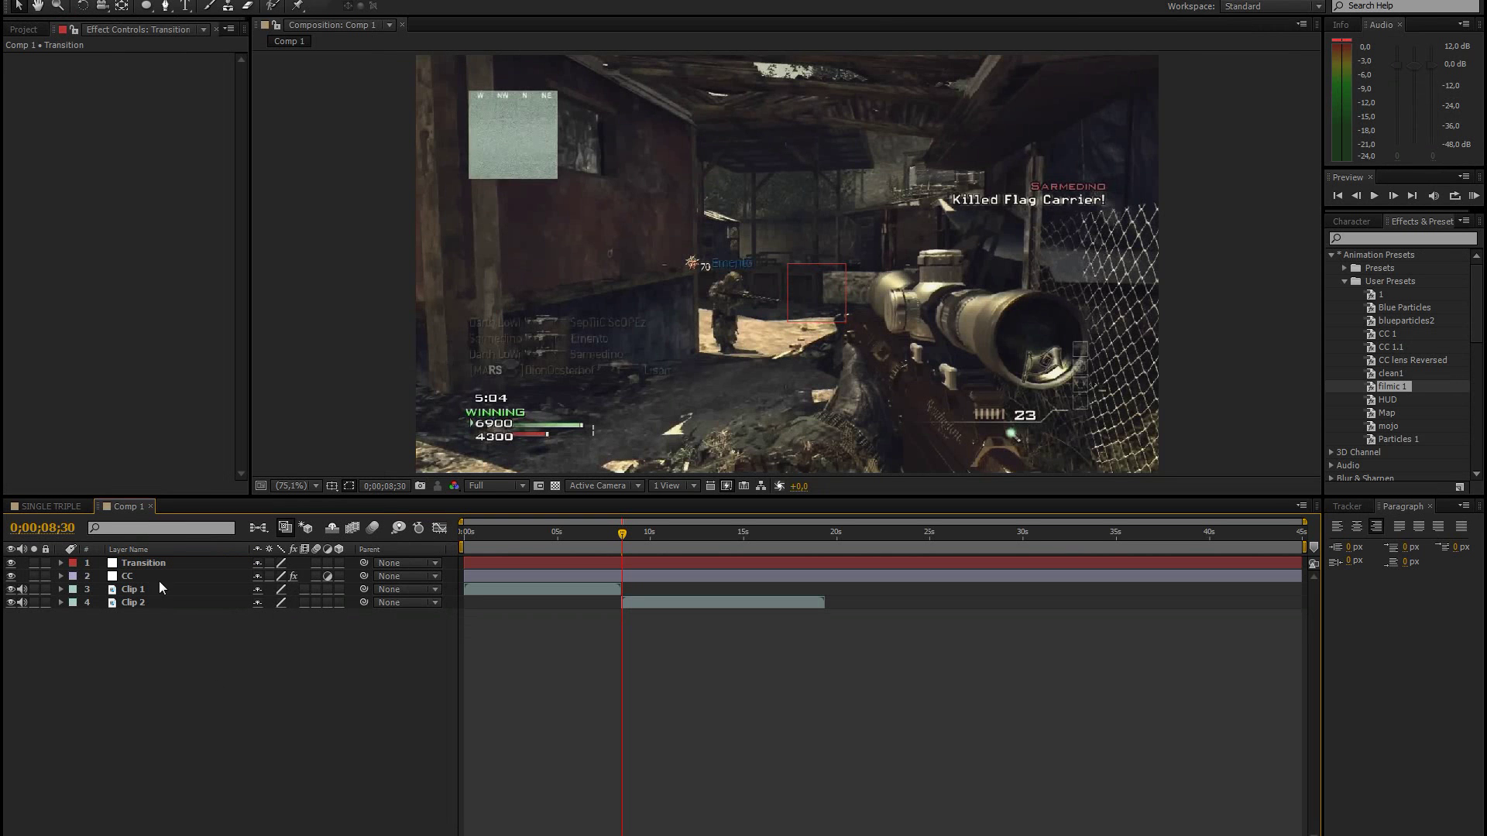
pyautogui.click(161, 588)
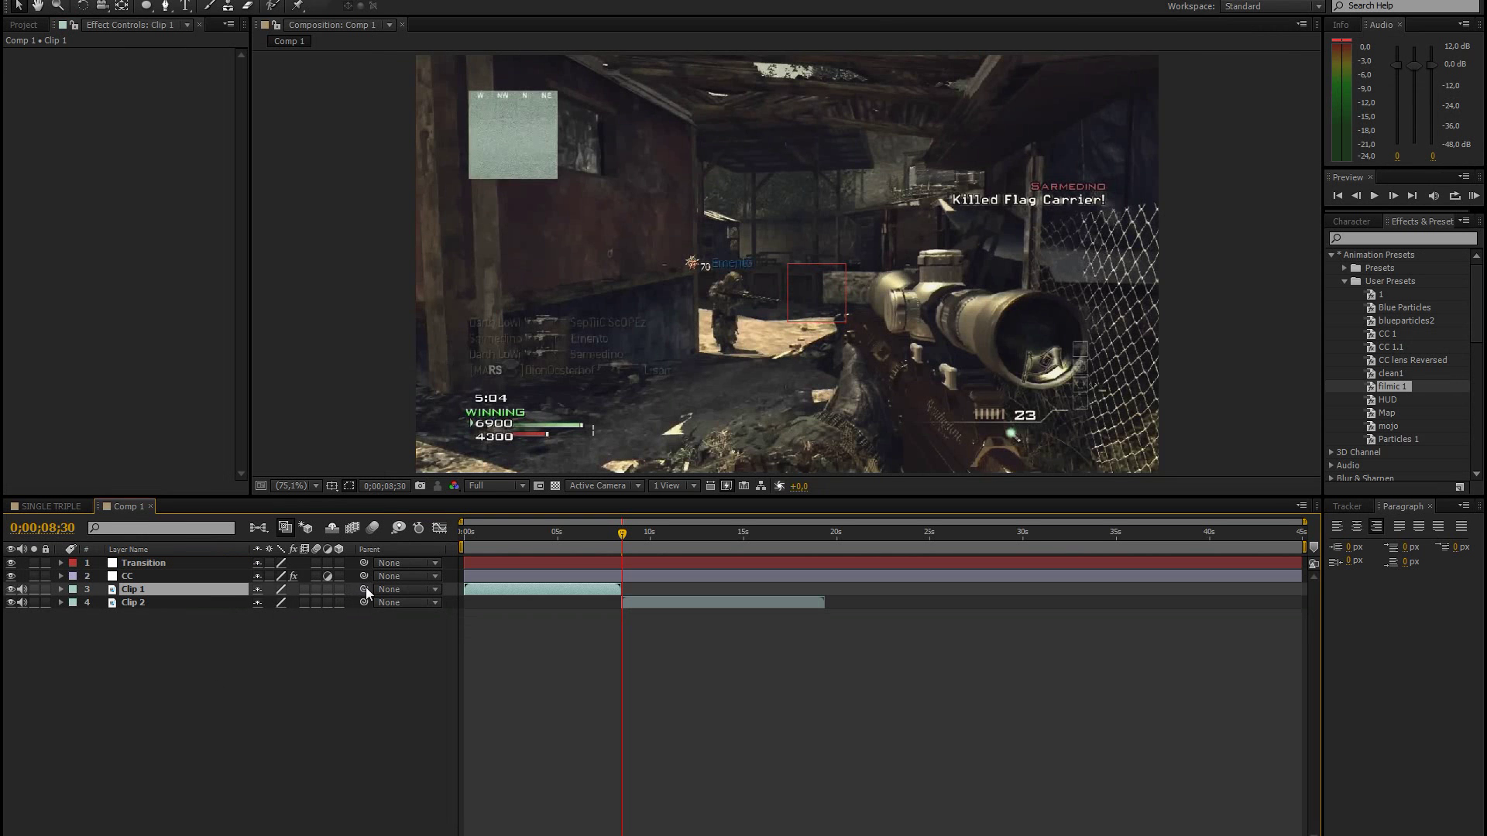
# Step: Parent Clip 1 and Clip 2 to Transition, start Clip 2 slightly earlier, and hide CC
pyautogui.moveTo(364, 589); pyautogui.dragTo(154, 562)
pyautogui.moveTo(364, 601); pyautogui.dragTo(164, 567)
pyautogui.moveTo(643, 602); pyautogui.dragTo(621, 603)
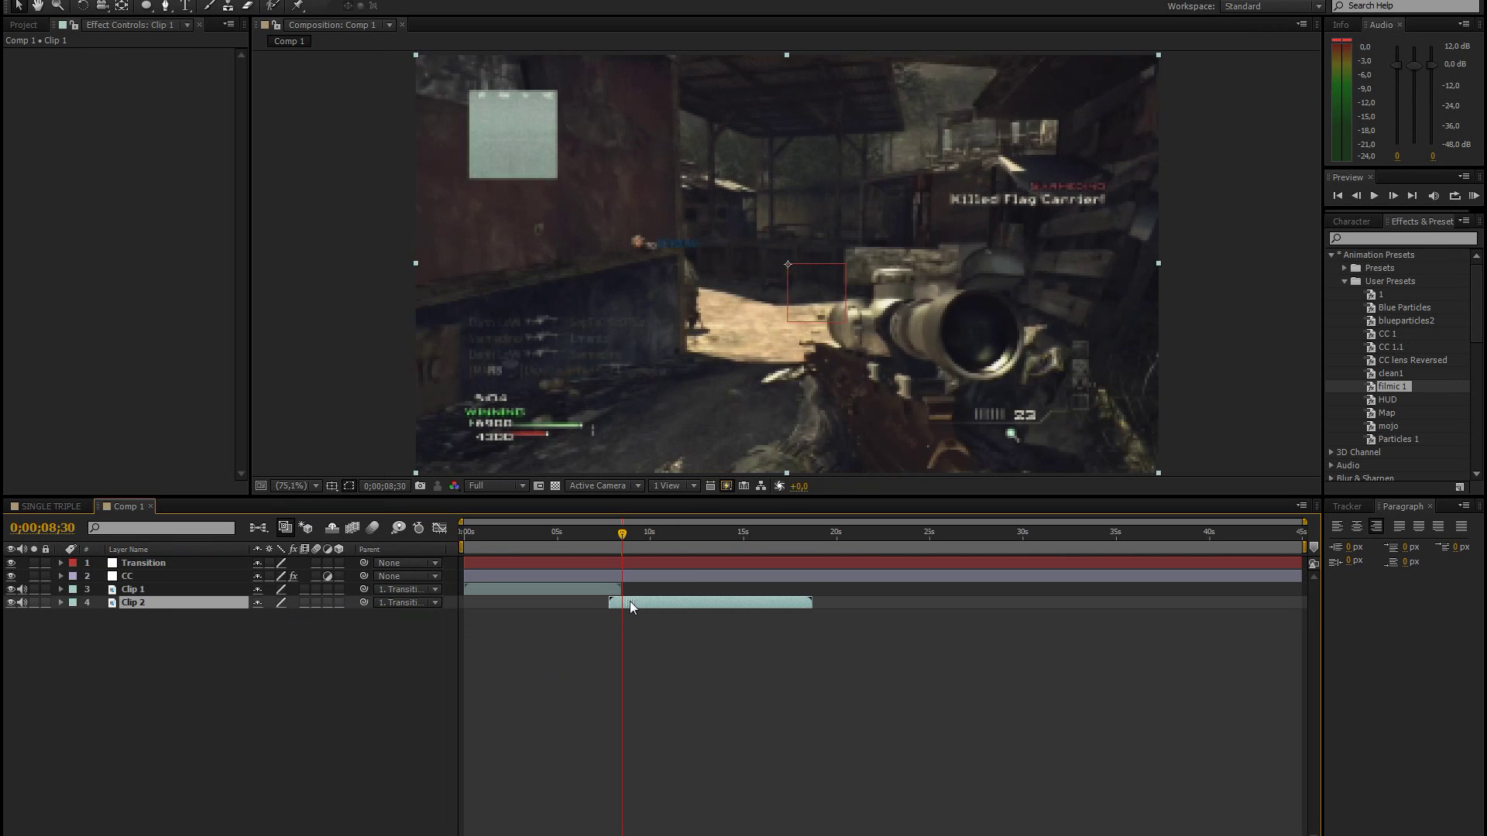
pyautogui.moveTo(621, 603); pyautogui.dragTo(626, 604)
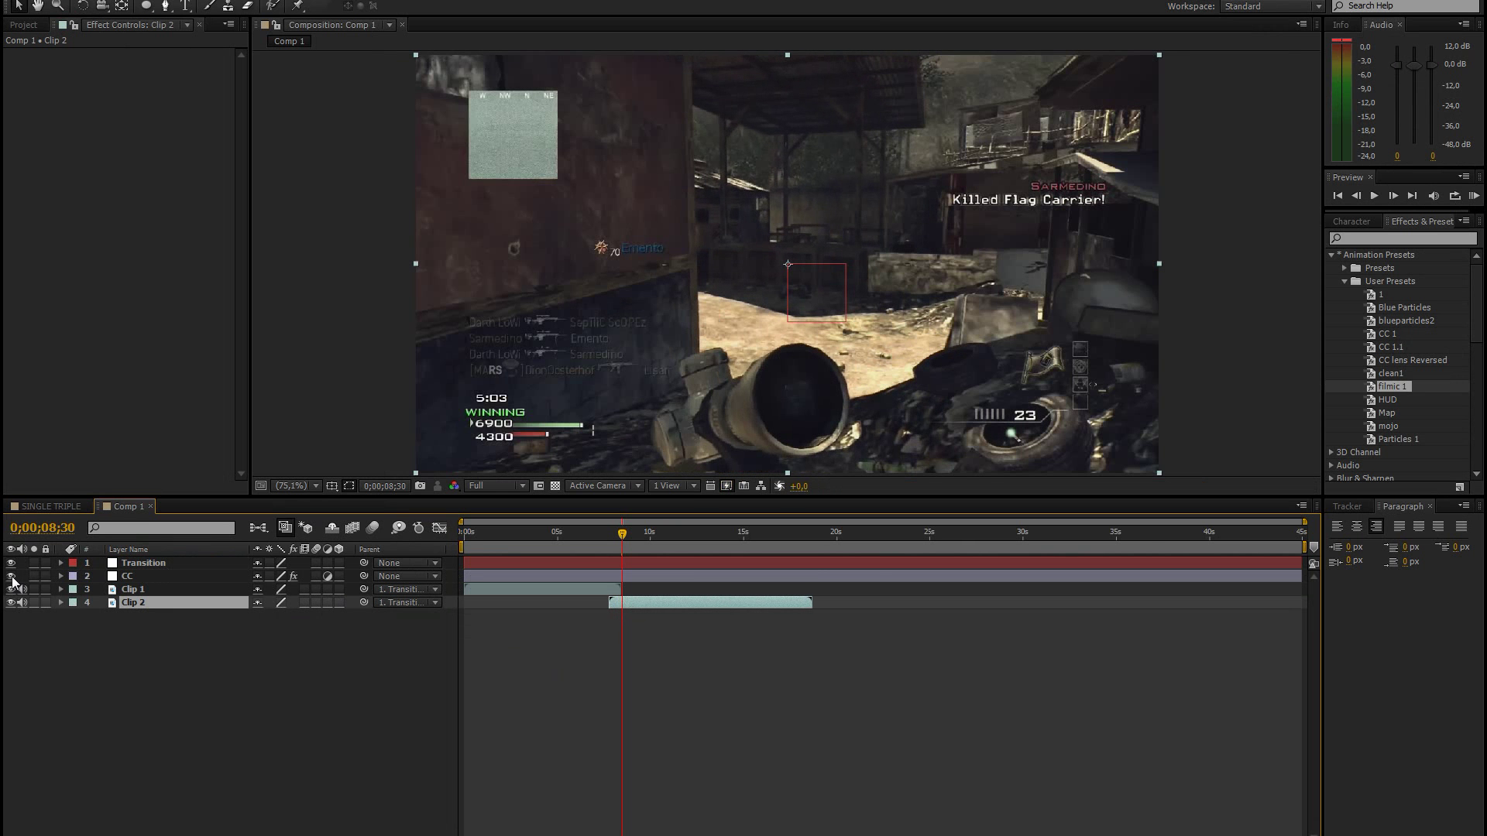
pyautogui.click(11, 577)
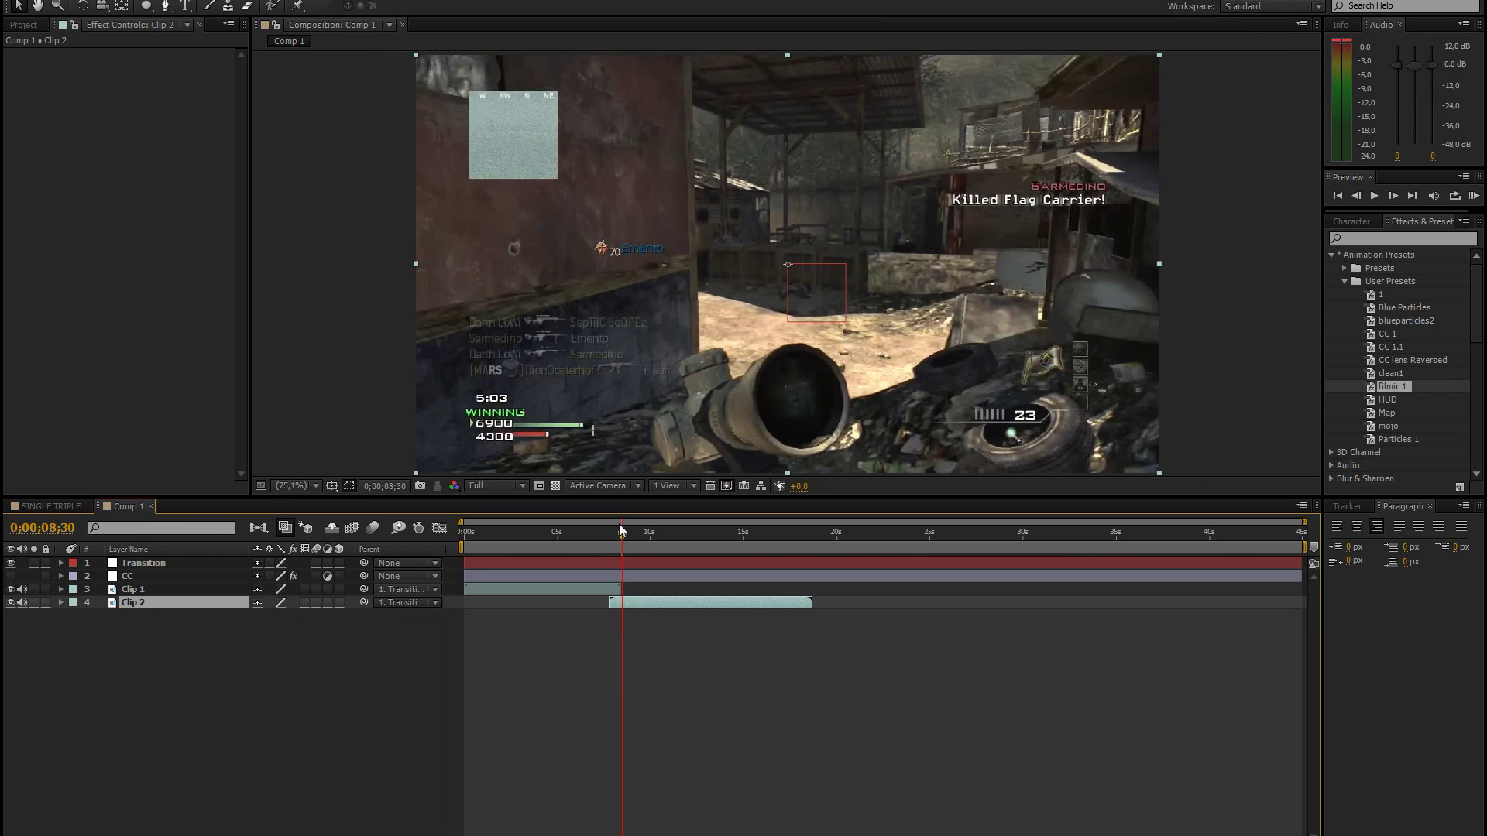
pyautogui.moveTo(619, 525); pyautogui.dragTo(621, 528)
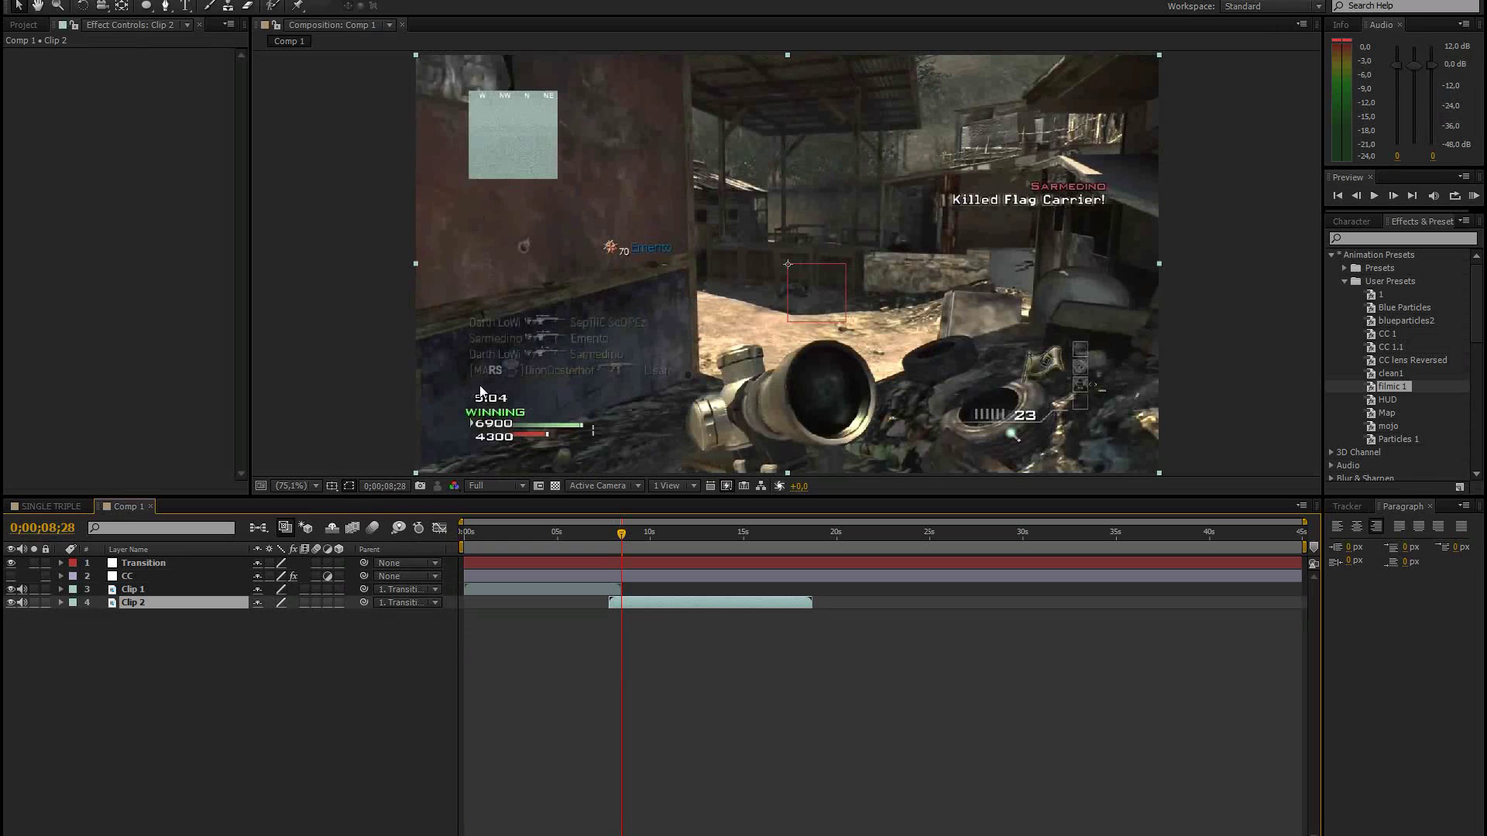
# Step: Move Clip 2 fully off the frame's right edge to Position 1278, 0
pyautogui.moveTo(503, 385); pyautogui.dragTo(649, 413)
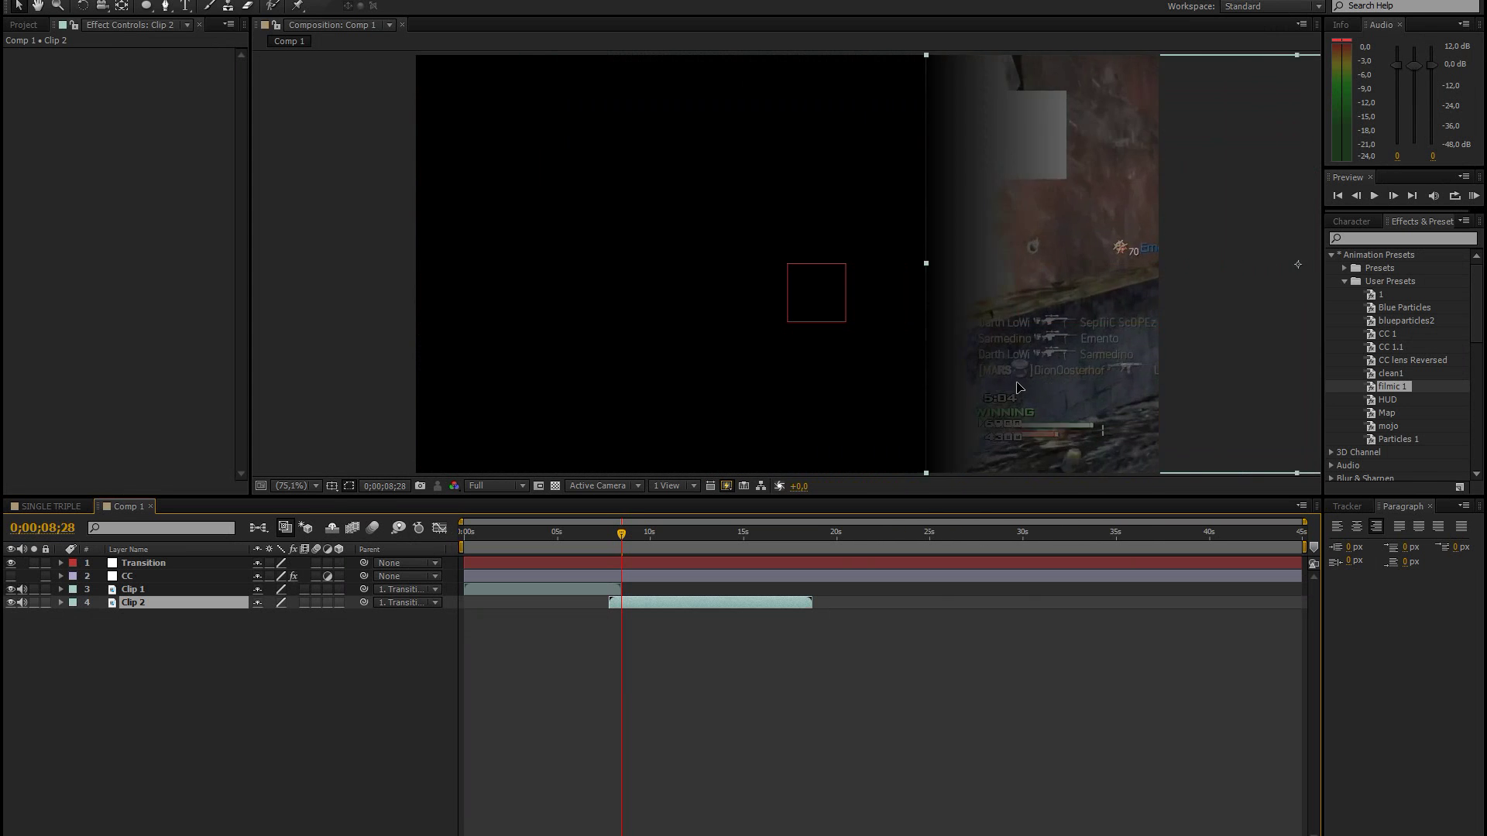
pyautogui.moveTo(649, 413); pyautogui.dragTo(1244, 374)
pyautogui.press('Right')
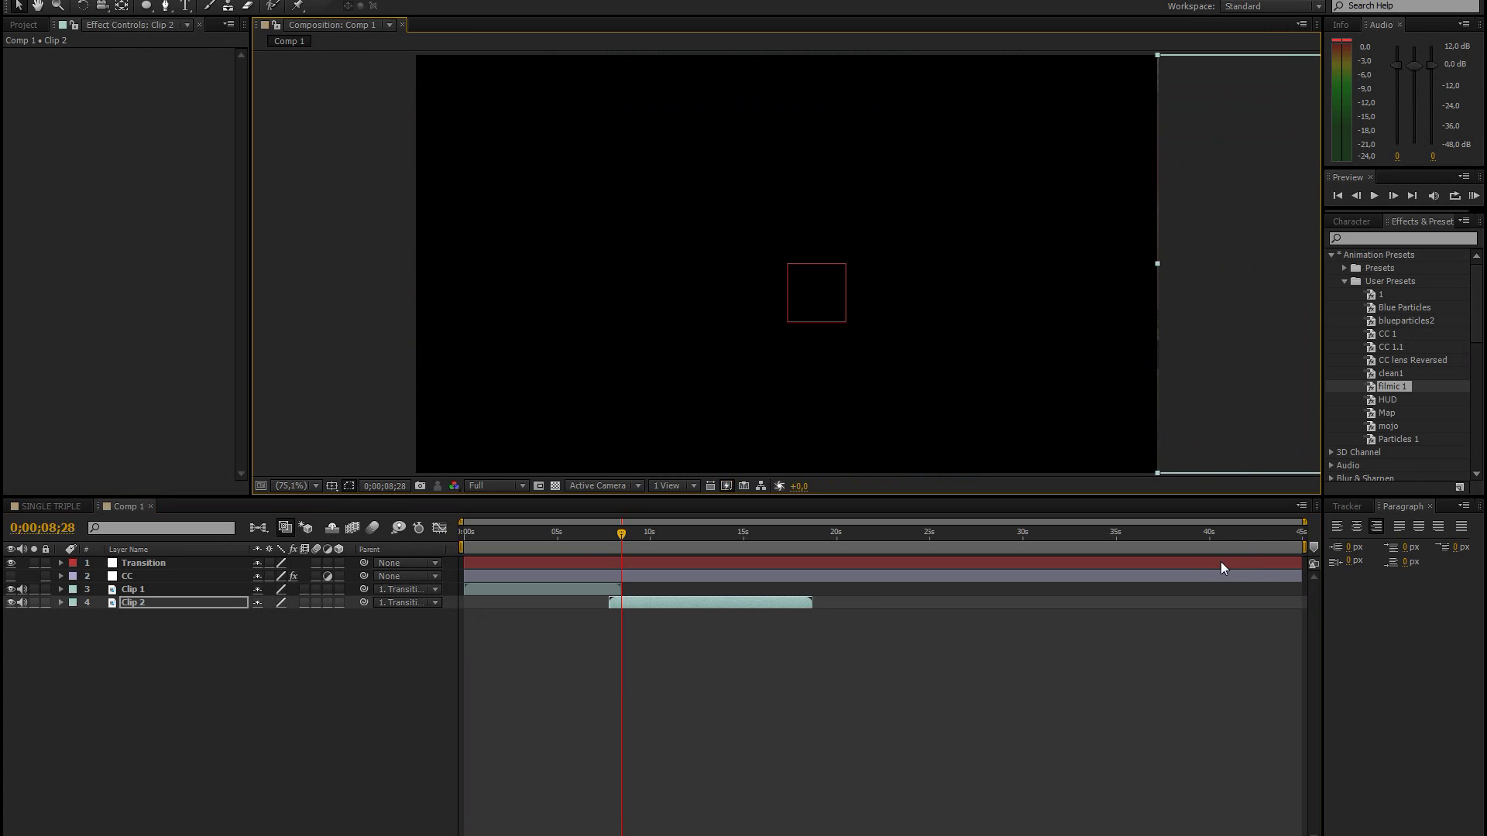
pyautogui.press('Right')
pyautogui.press('Right')
pyautogui.press('Right')
pyautogui.press('Right')
pyautogui.press('p')
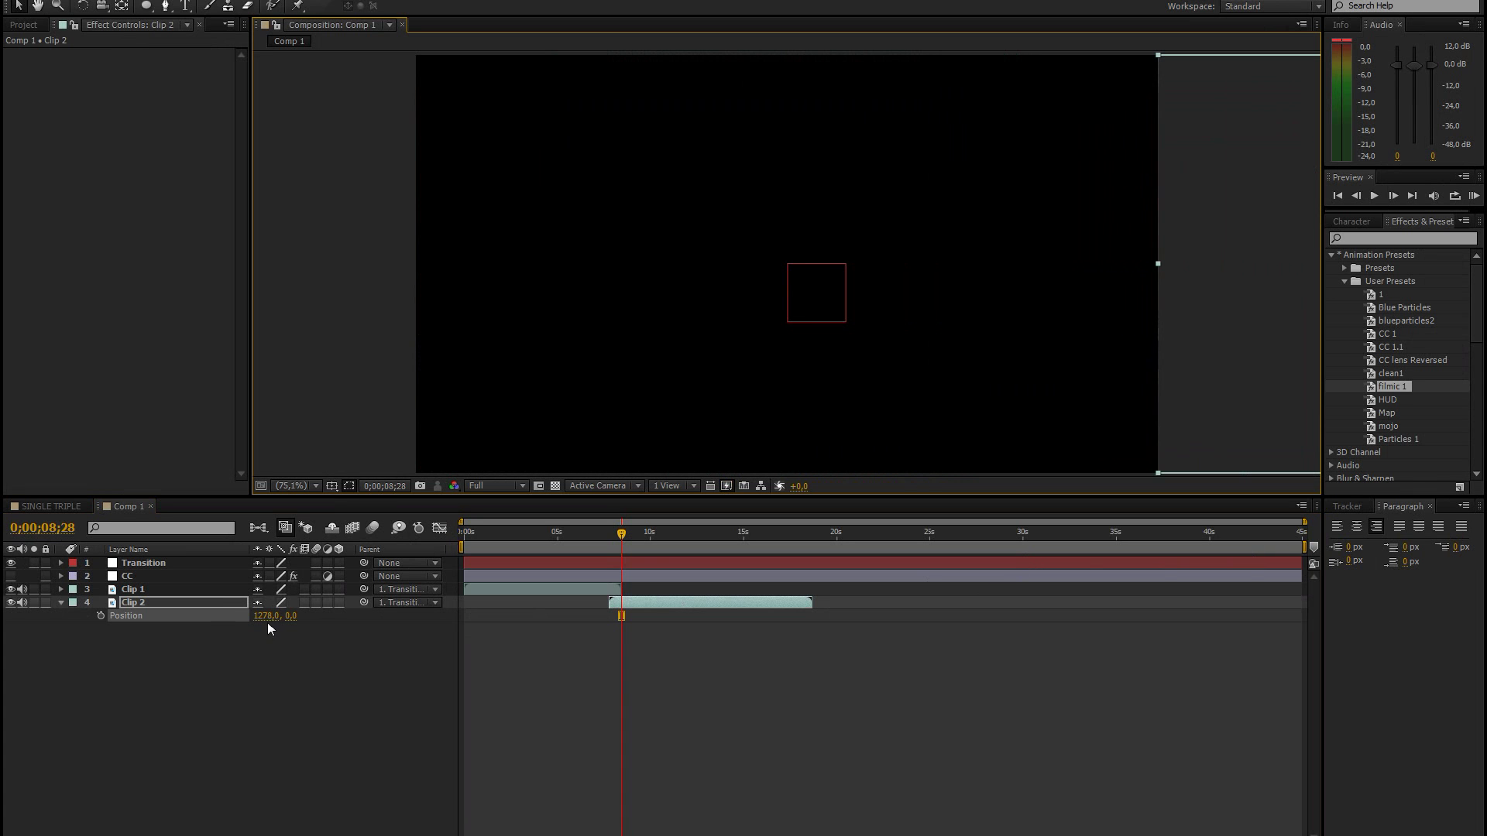
pyautogui.click(309, 741)
# Step: Set a starting Position keyframe on the Transition null just before Clip 1 ends
pyautogui.moveTo(622, 544); pyautogui.dragTo(610, 536)
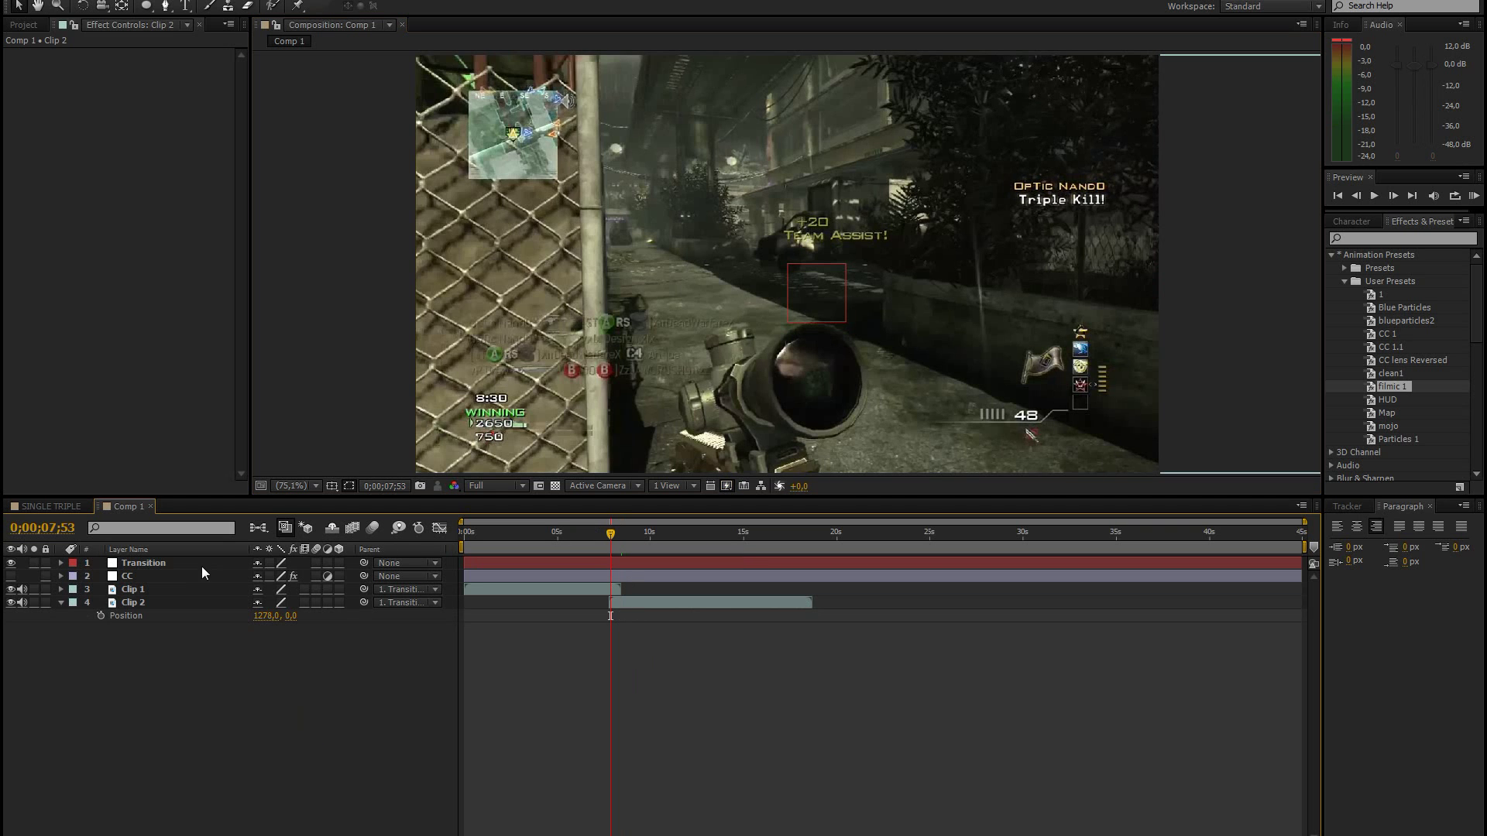
pyautogui.click(141, 562)
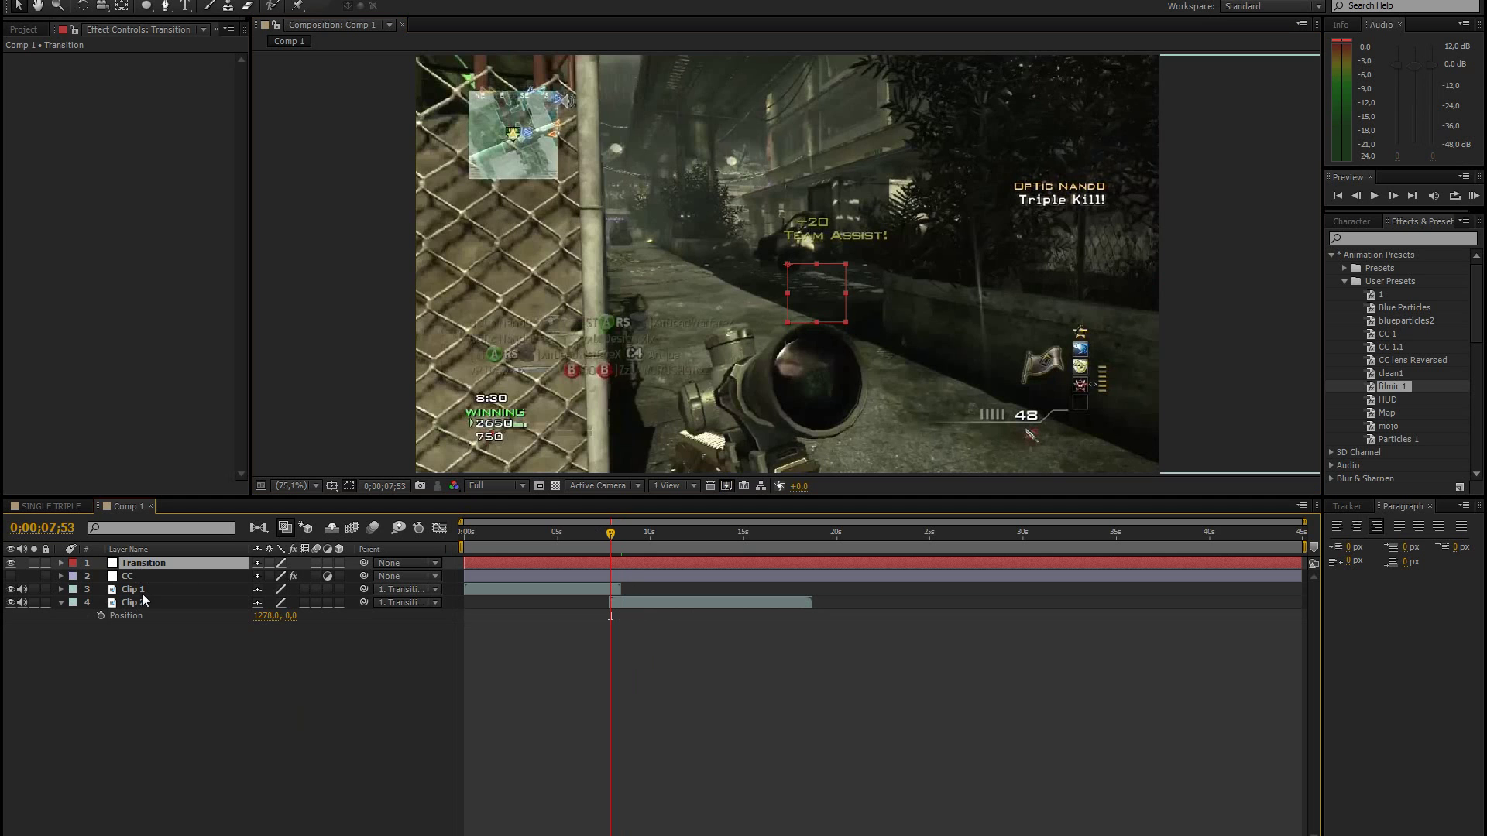
pyautogui.press('p')
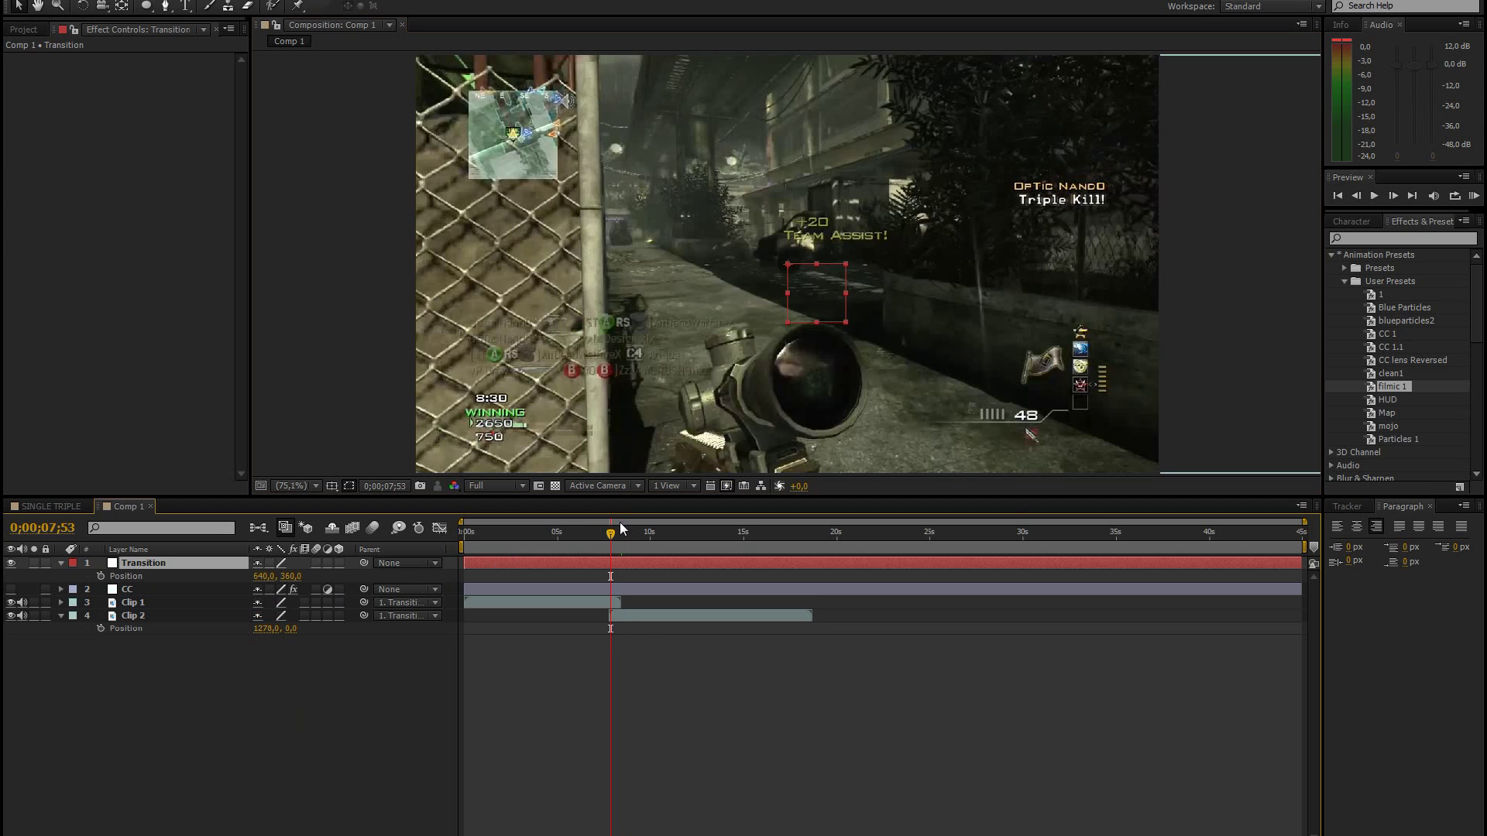
pyautogui.moveTo(610, 532); pyautogui.dragTo(611, 534)
pyautogui.click(101, 576)
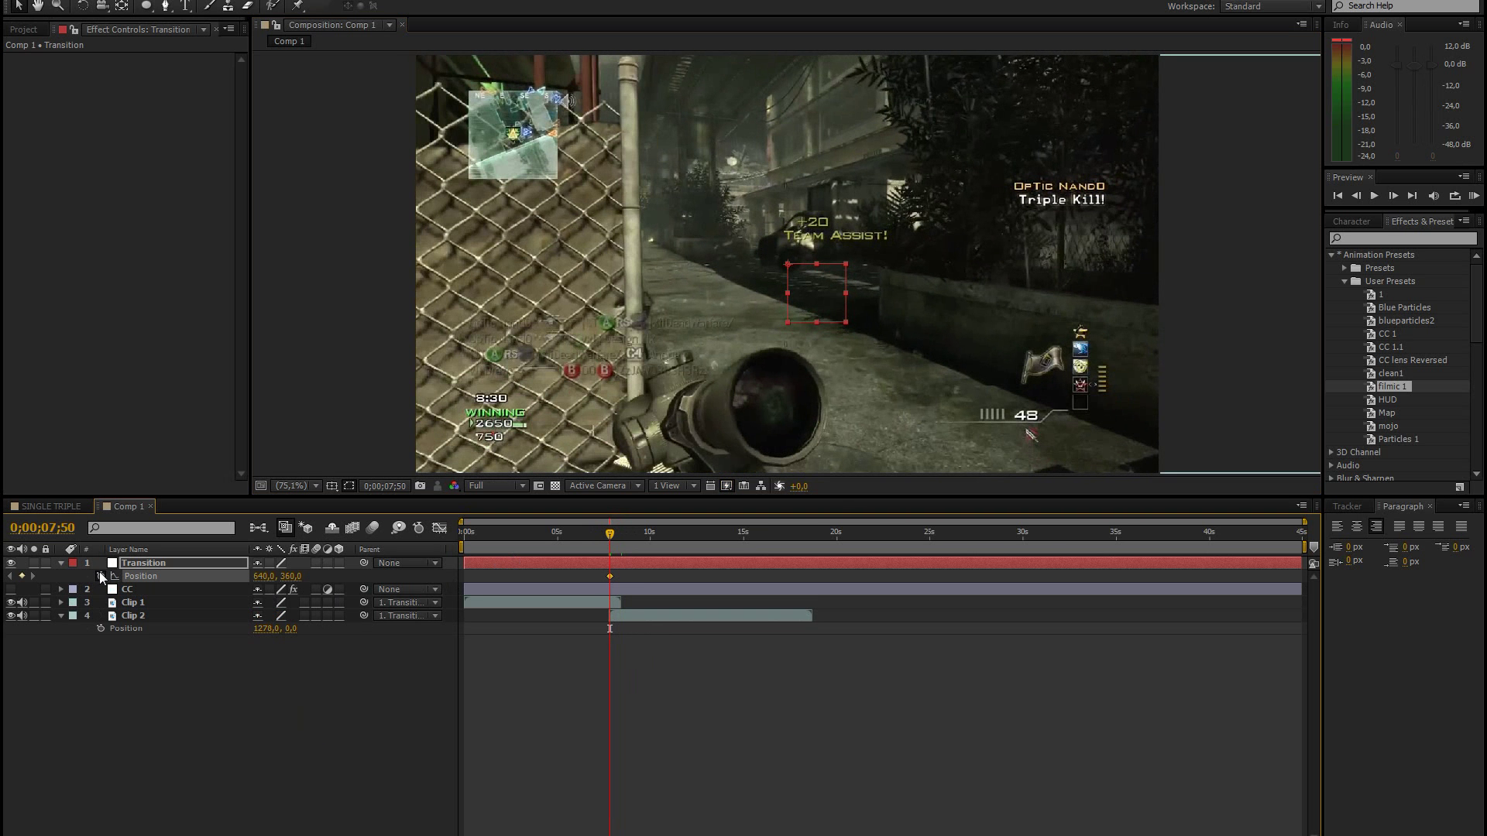
pyautogui.click(132, 602)
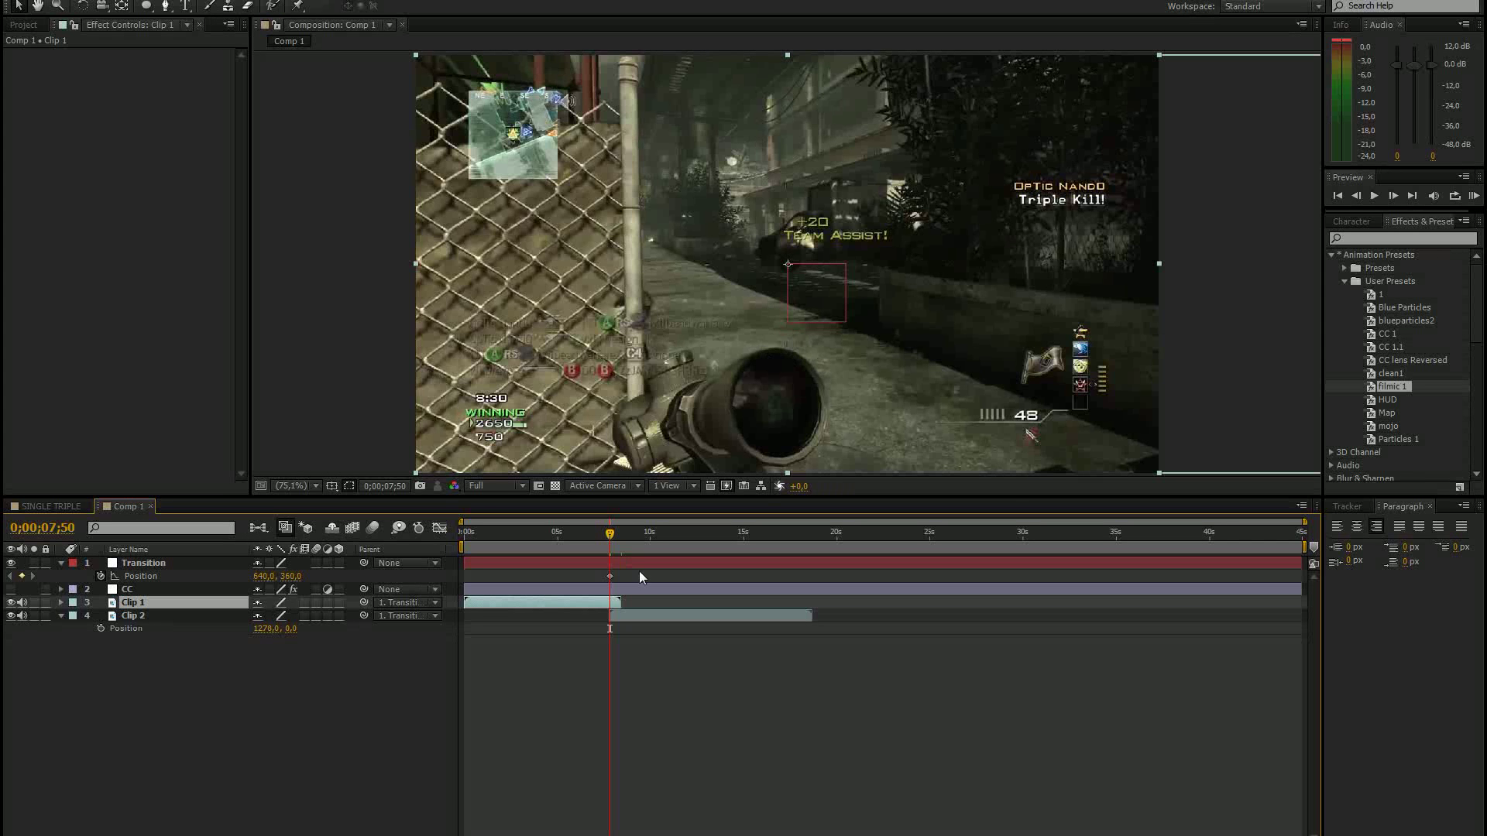
pyautogui.click(146, 614)
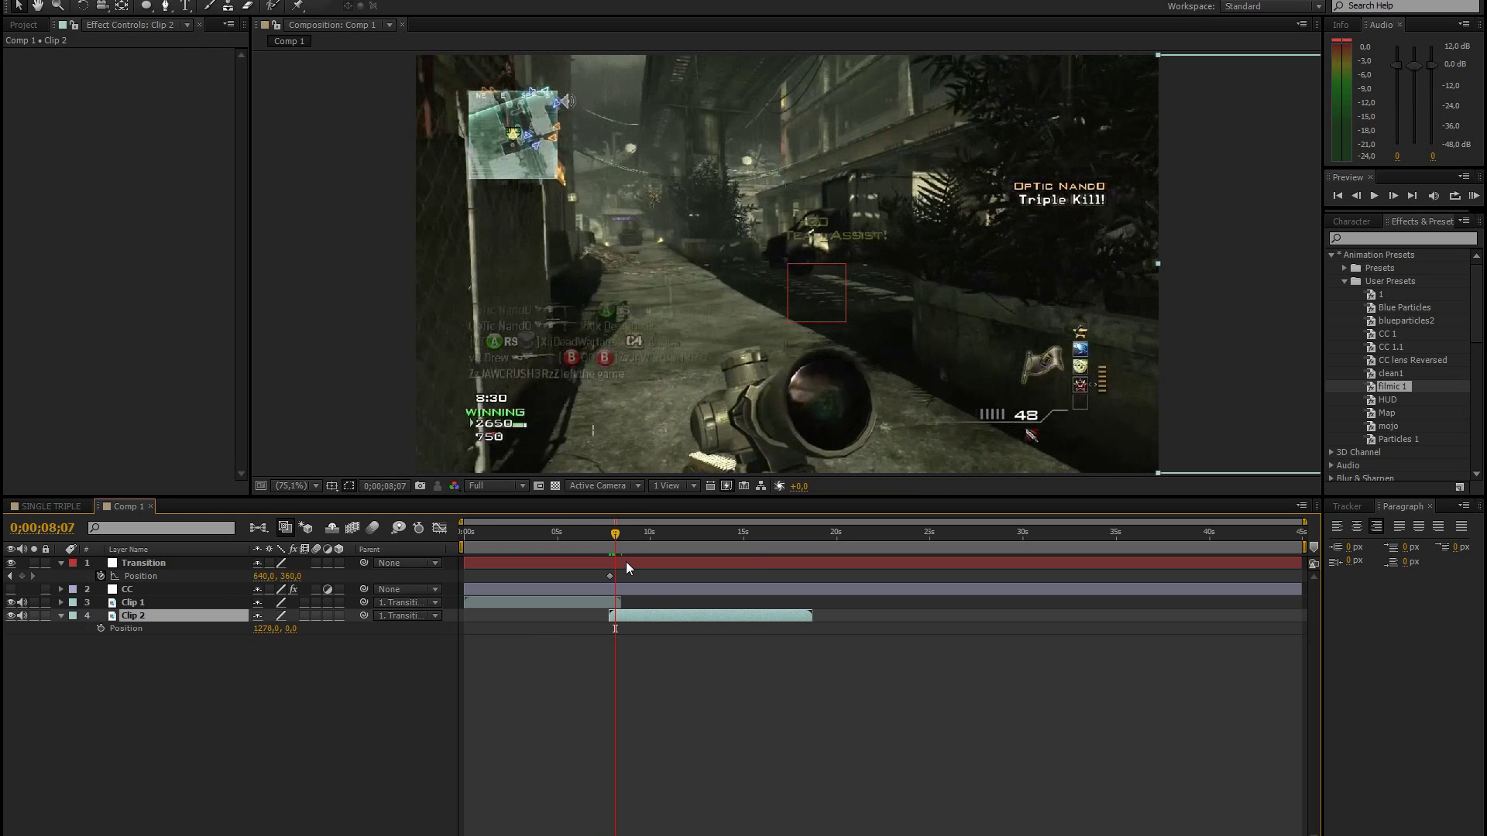
# Step: Slide the Transition null to Position -640, 360, then collapse its properties
pyautogui.moveTo(263, 576)
pyautogui.mouseDown()
pyautogui.moveTo(292, 572)
pyautogui.moveTo(89, 657)
pyautogui.mouseUp()
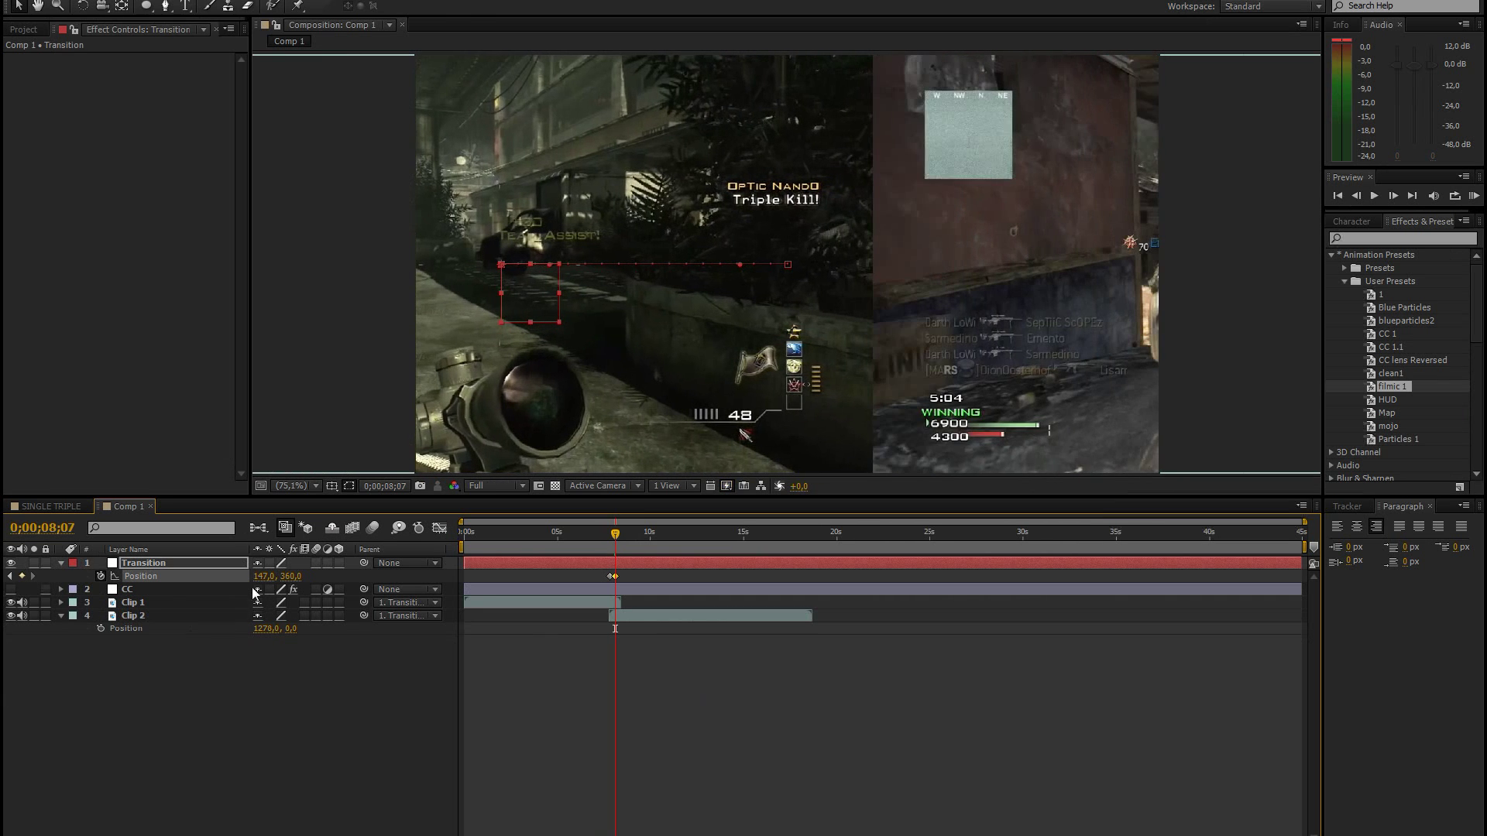
pyautogui.moveTo(252, 587); pyautogui.dragTo(192, 704)
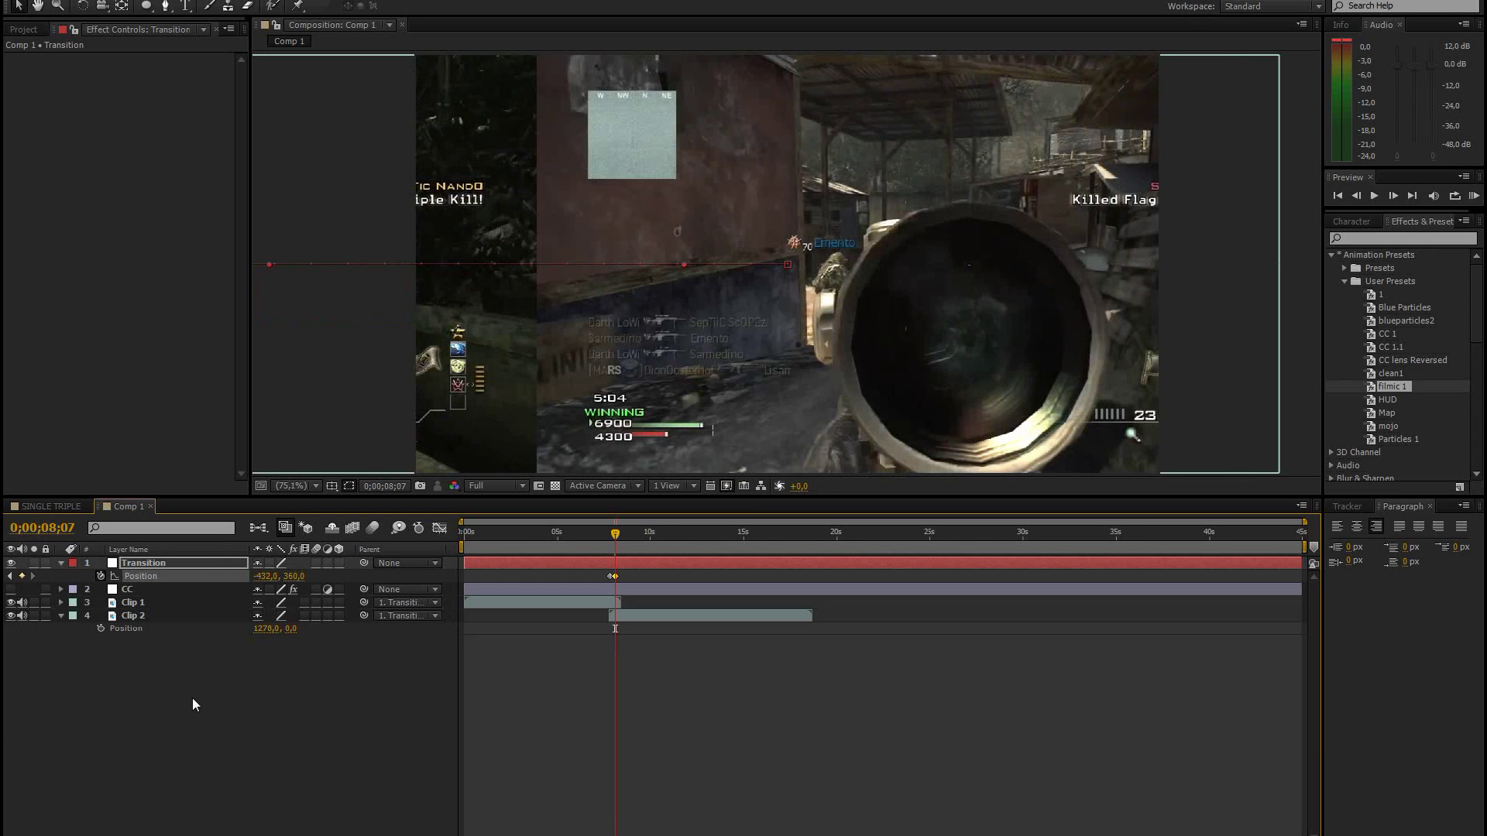
pyautogui.moveTo(264, 576)
pyautogui.mouseDown()
pyautogui.moveTo(158, 589)
pyautogui.moveTo(311, 655)
pyautogui.mouseUp()
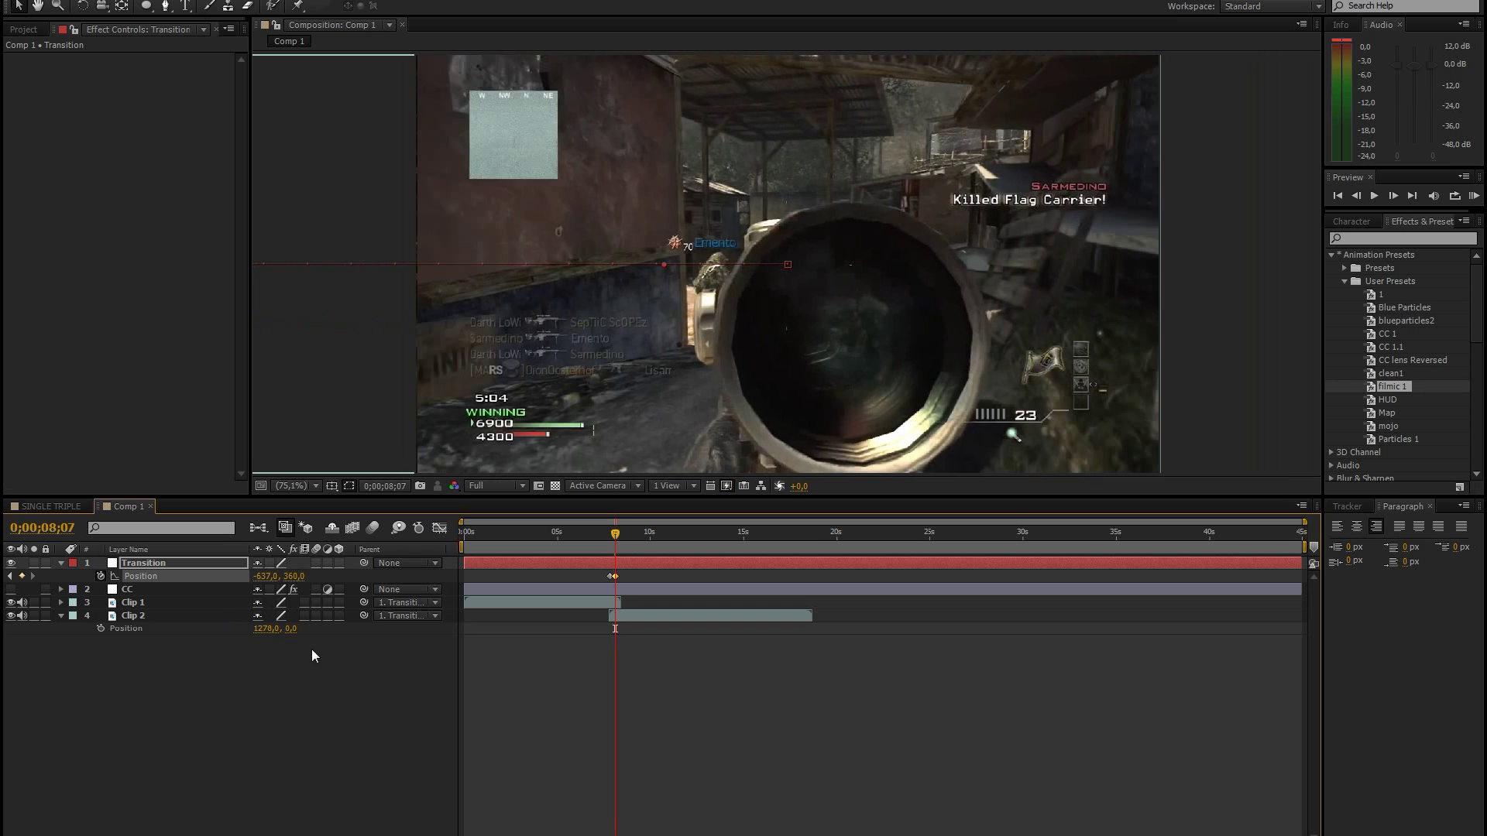
pyautogui.press('Left')
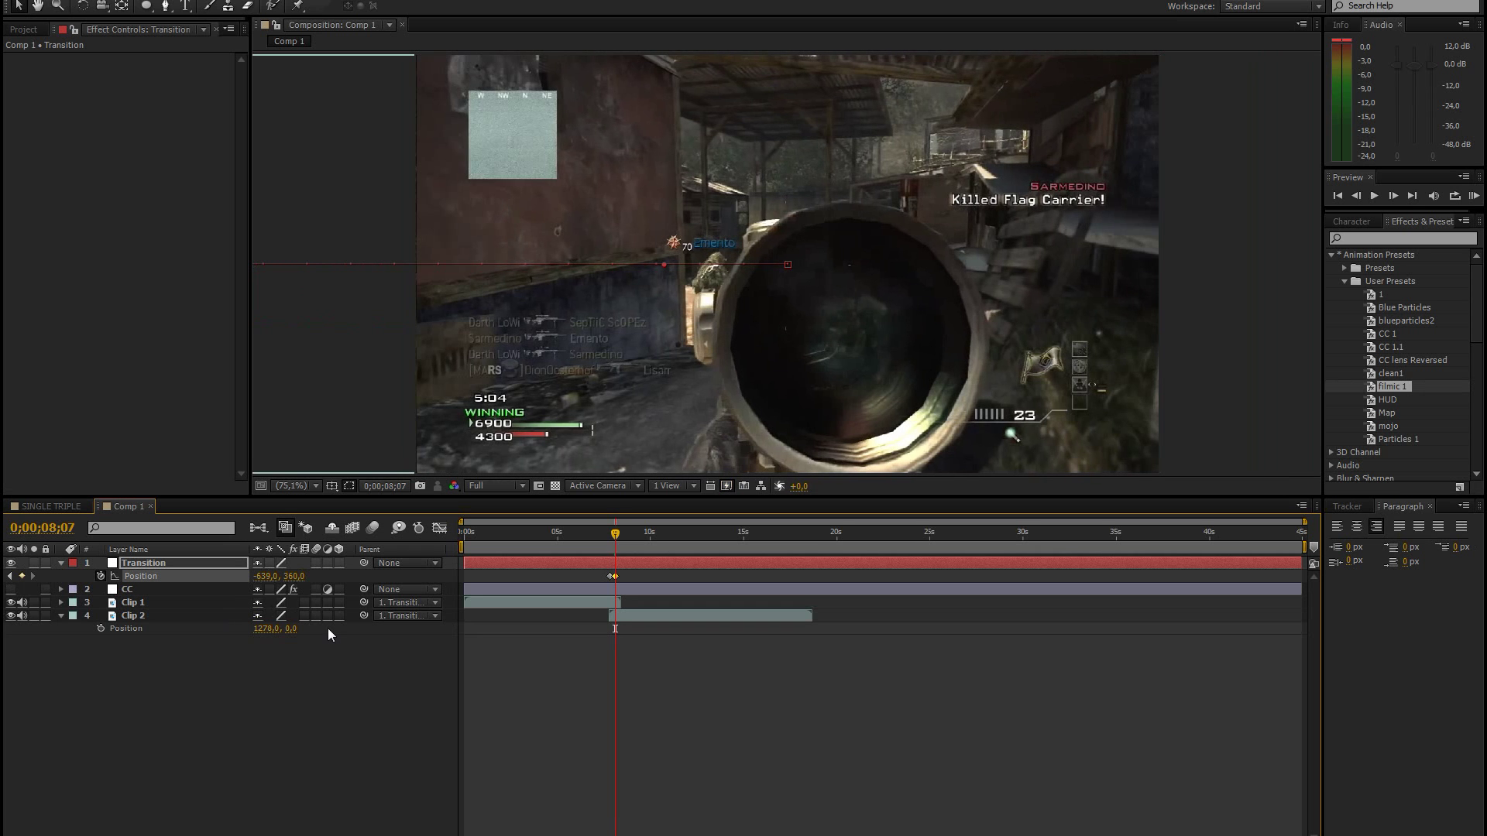
pyautogui.press('Left')
pyautogui.moveTo(261, 578); pyautogui.dragTo(271, 583)
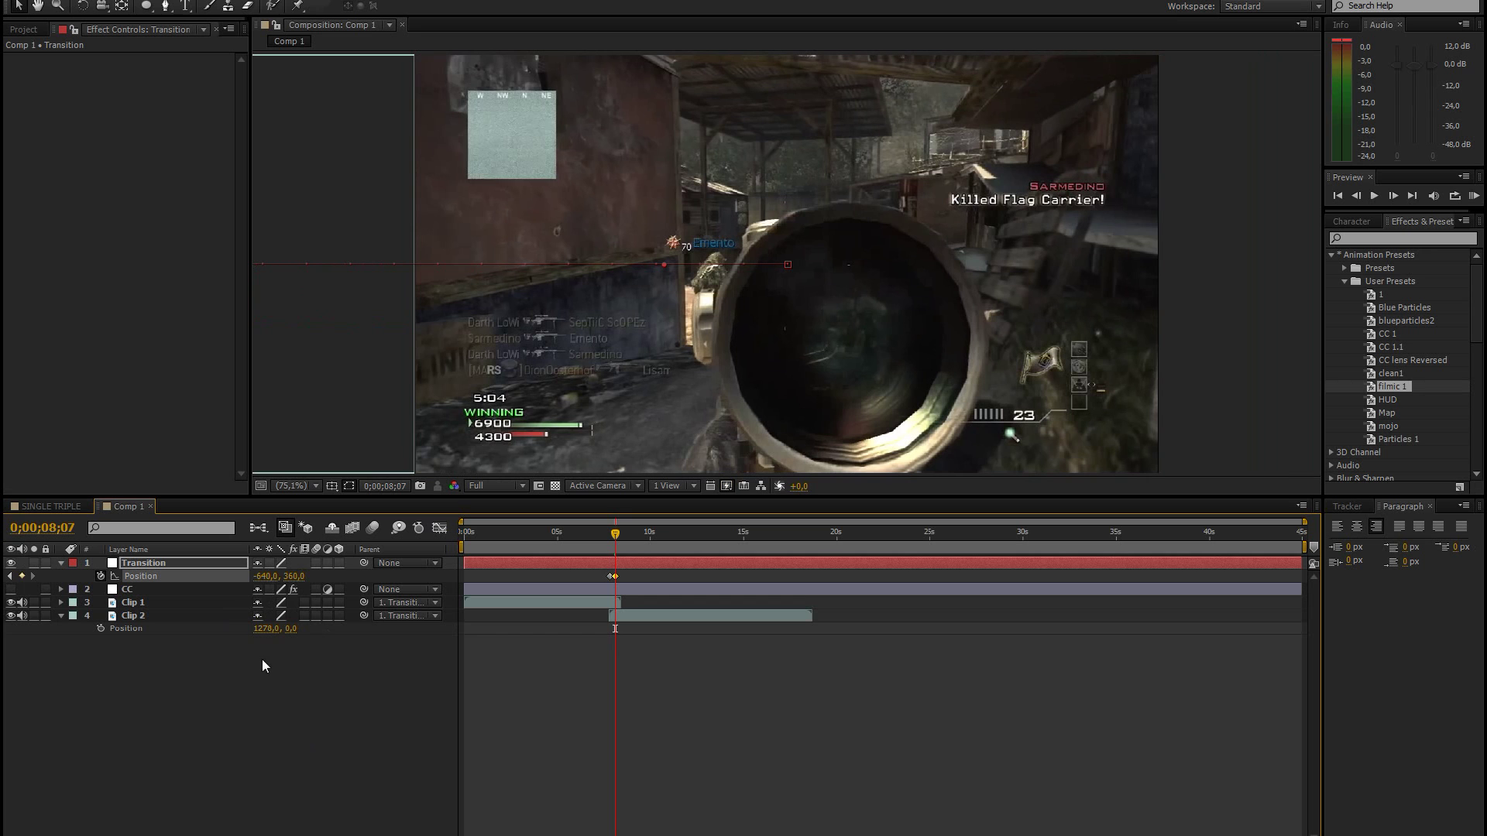
pyautogui.click(338, 575)
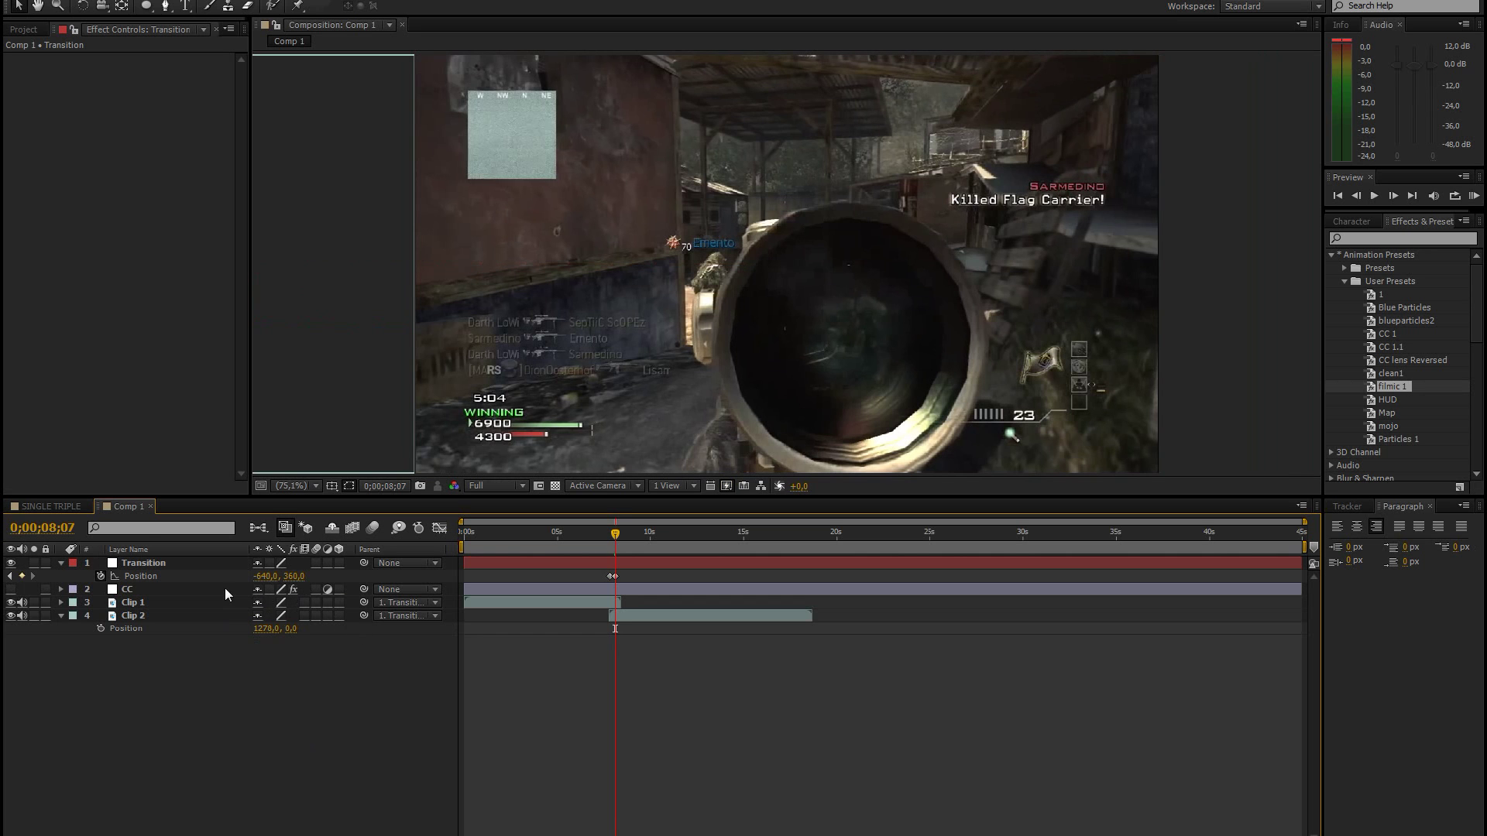
pyautogui.click(62, 563)
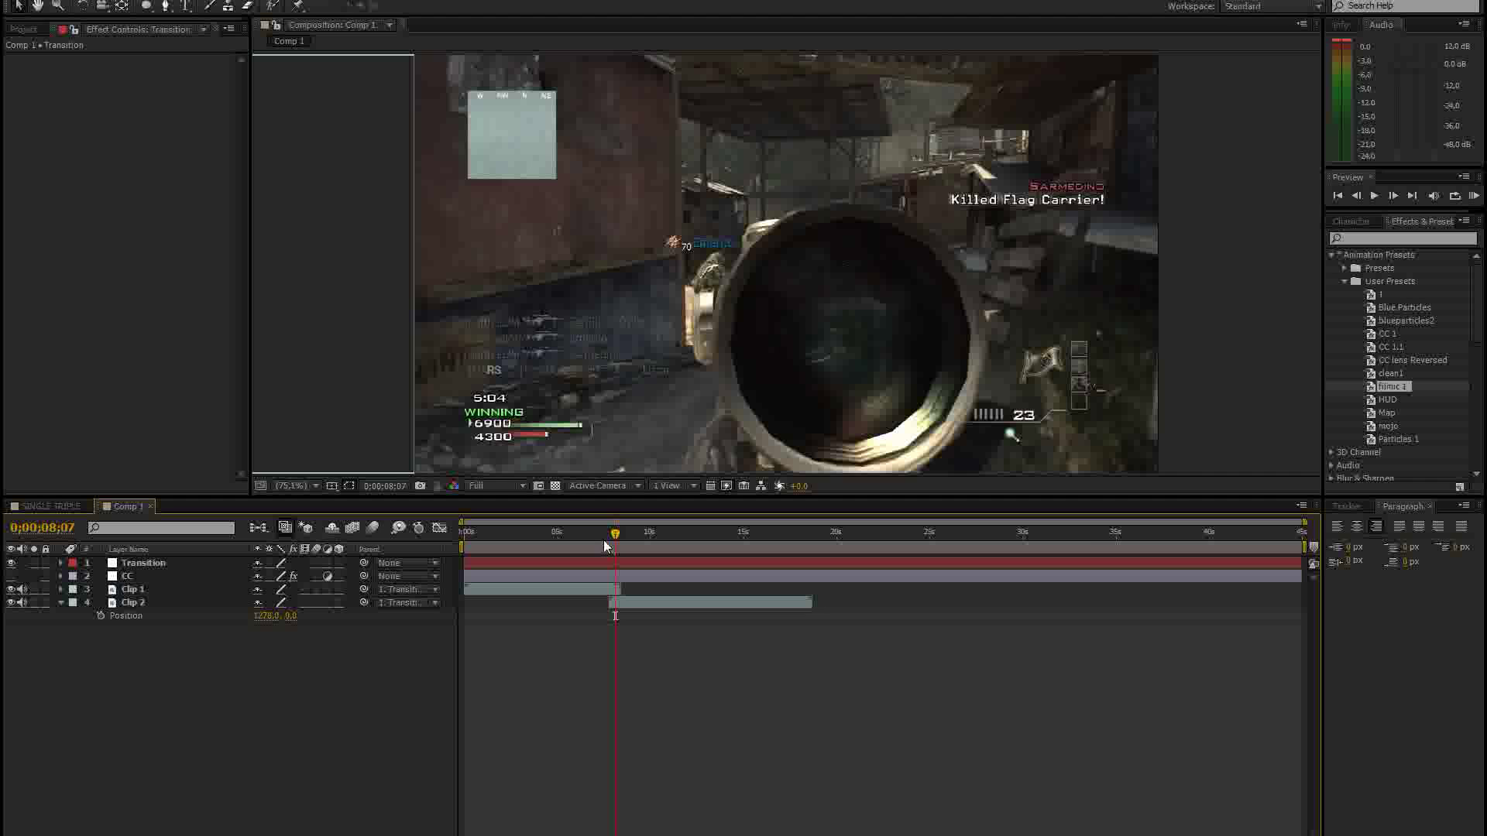
pyautogui.click(214, 565)
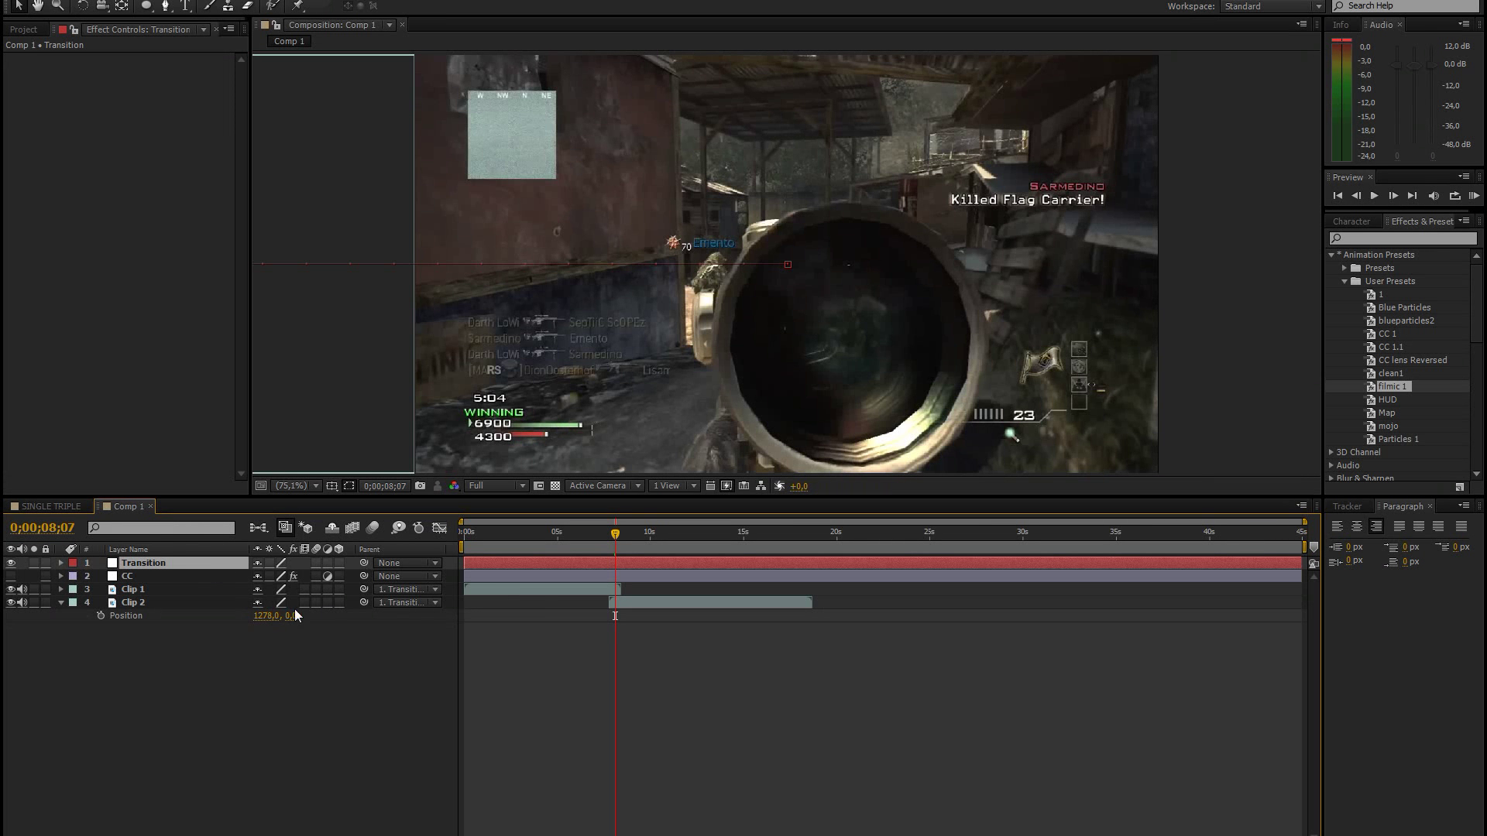
# Step: Apply Easy Ease to both Transition Position keyframes and scrub to a mid-slide frame
pyautogui.press('p')
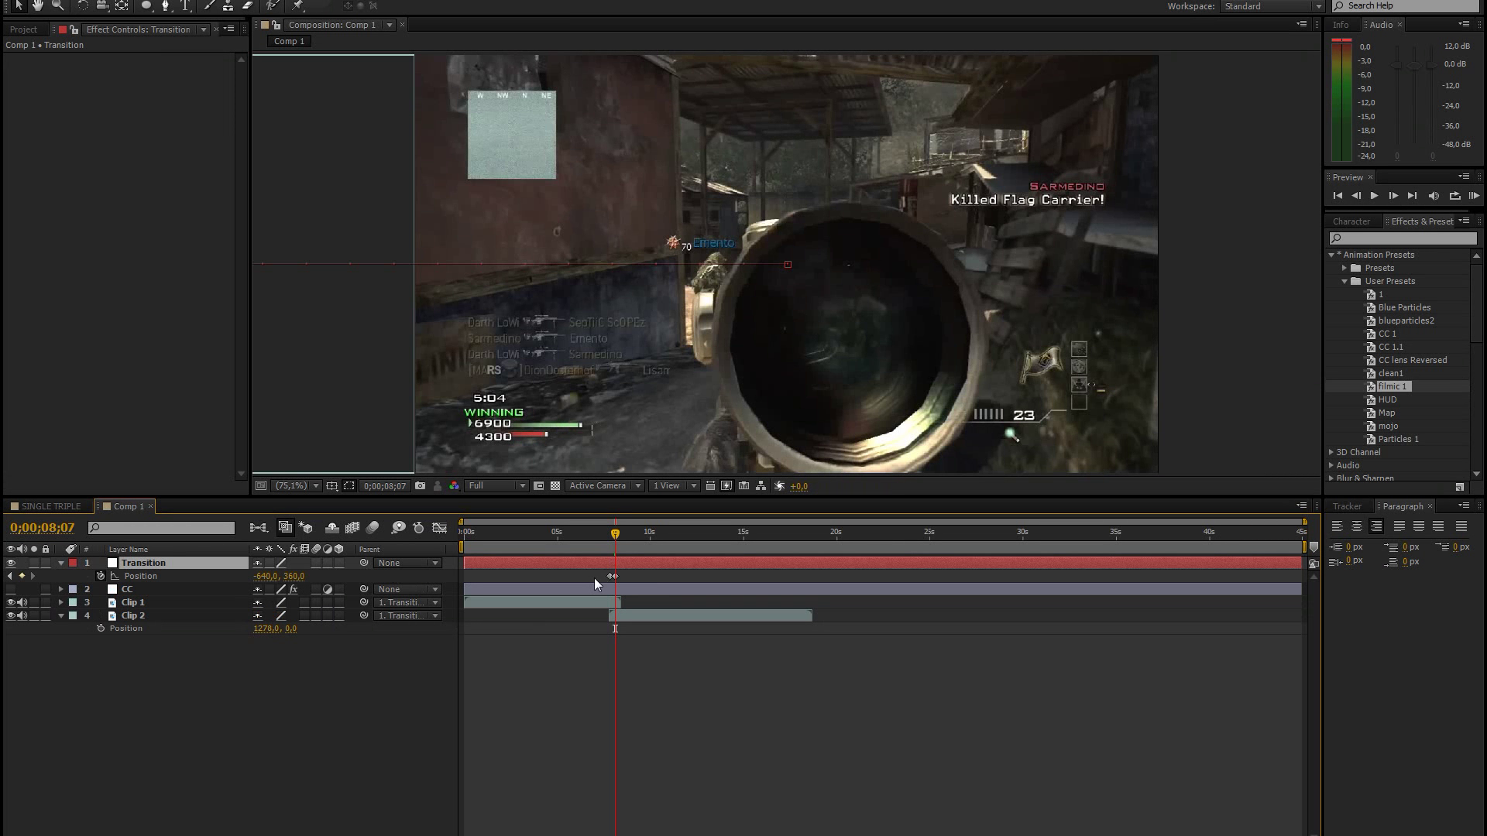
pyautogui.moveTo(592, 576); pyautogui.dragTo(663, 578)
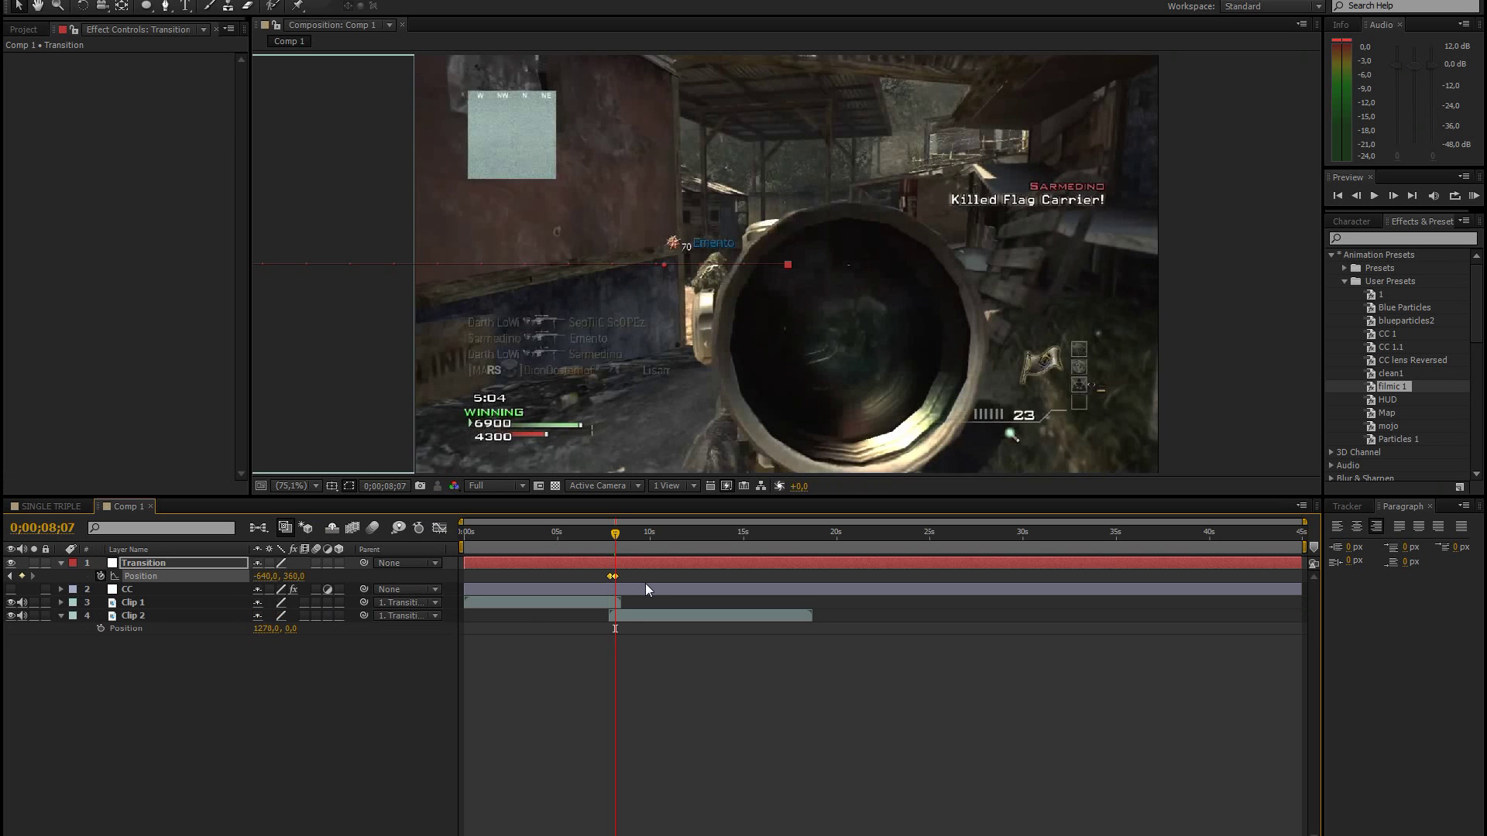
pyautogui.click(331, 719)
pyautogui.moveTo(611, 536); pyautogui.dragTo(613, 533)
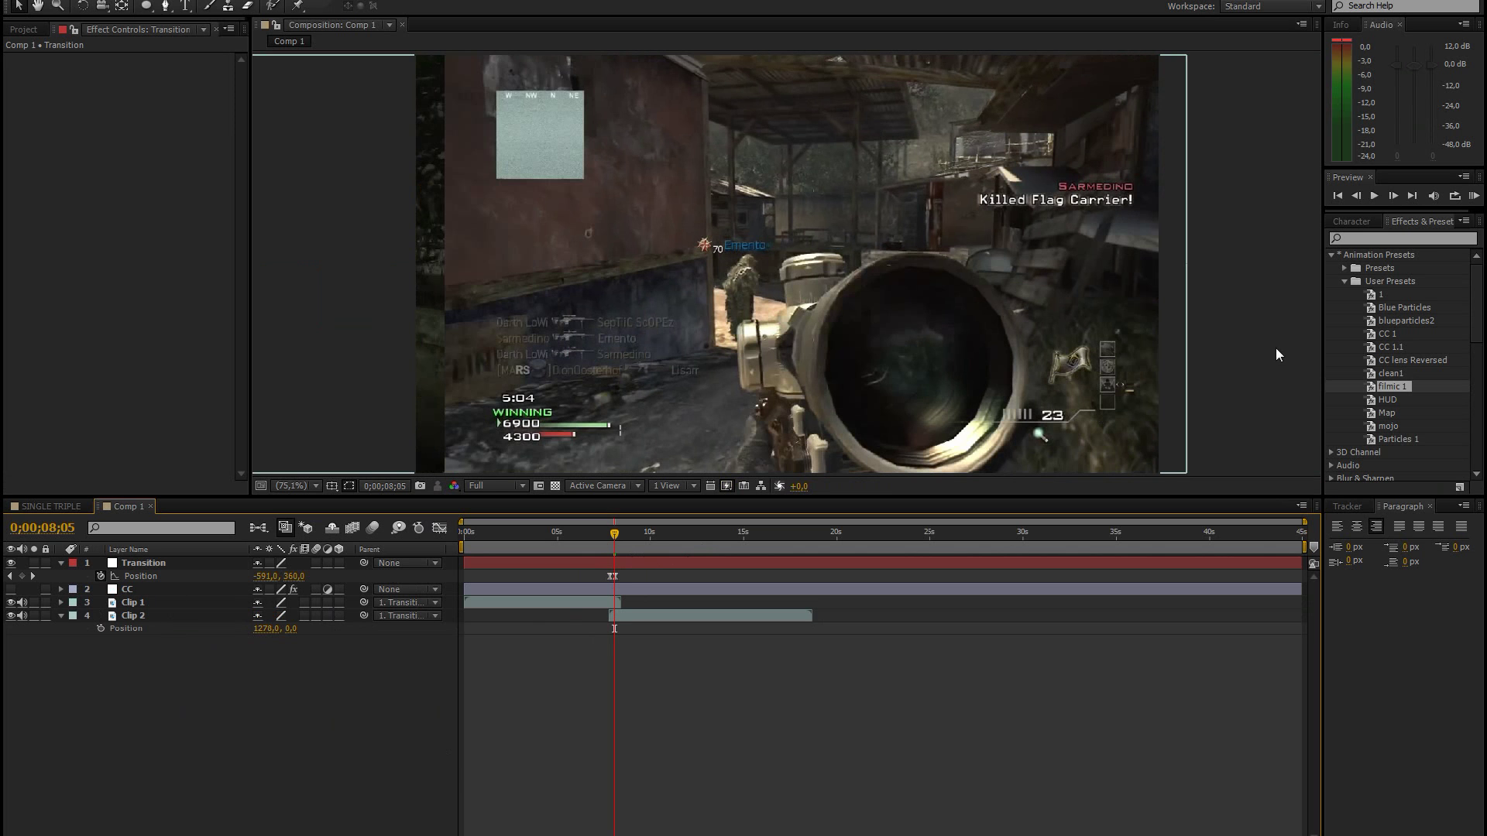
# Step: Add an adjustment layer with RSMB motion blur (searched 'rsm'), then delete it
pyautogui.hotkey('ctrl', 'alt', 'y')
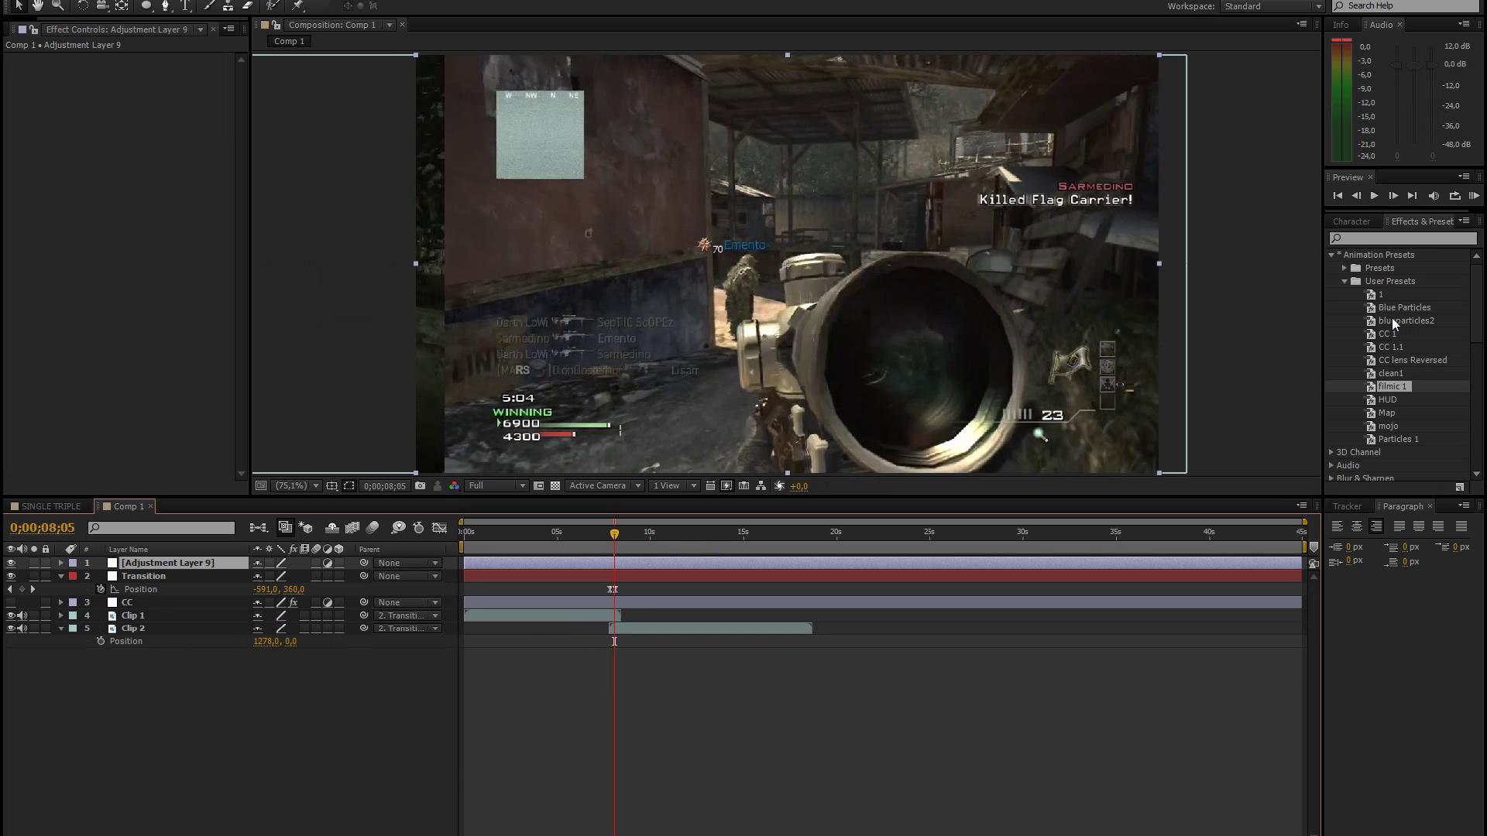
pyautogui.click(1398, 240)
pyautogui.write('rsm')
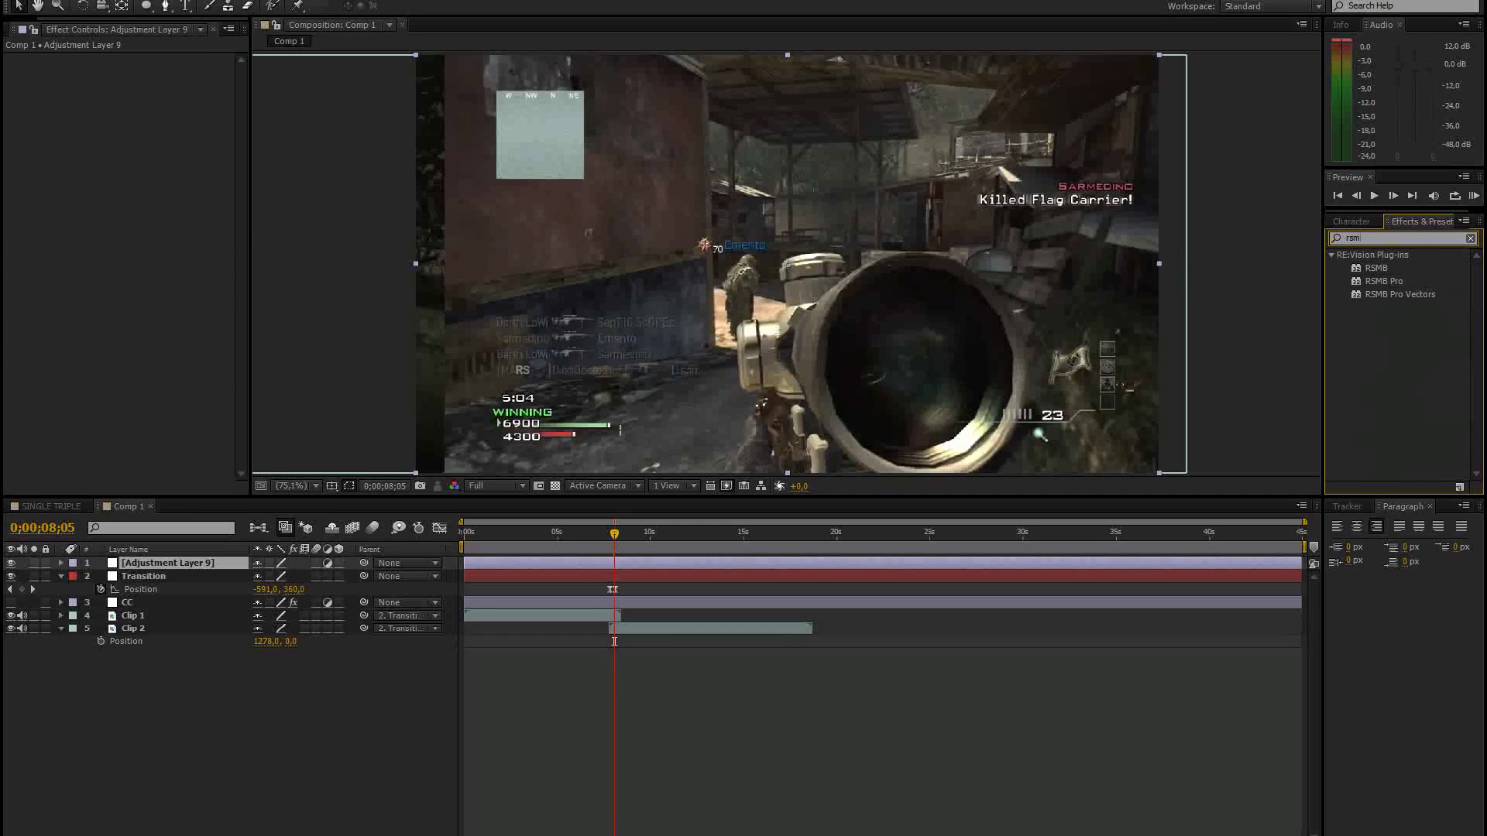
pyautogui.moveTo(1376, 268); pyautogui.dragTo(150, 569)
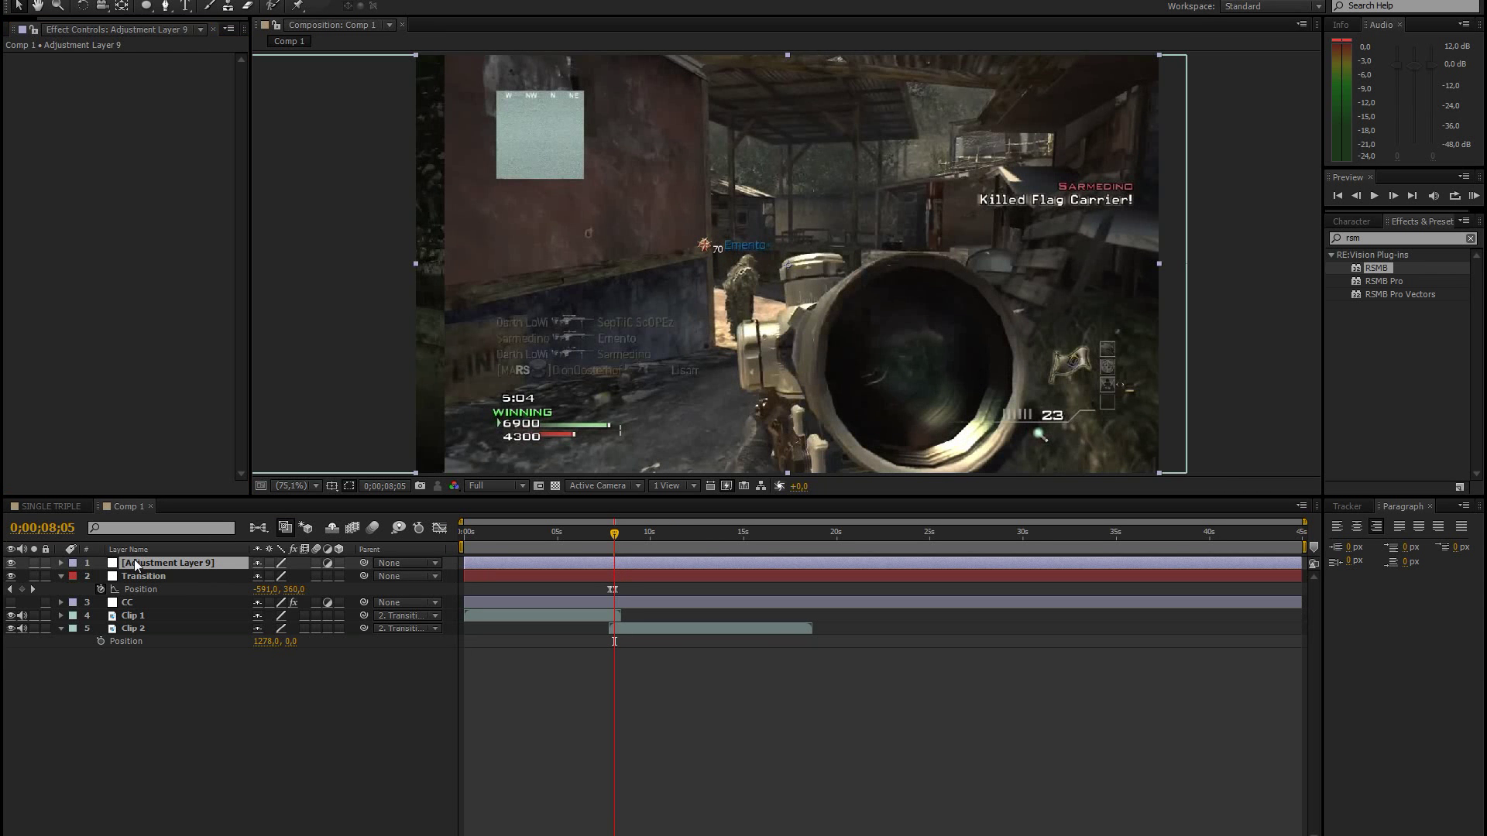
pyautogui.press('Delete')
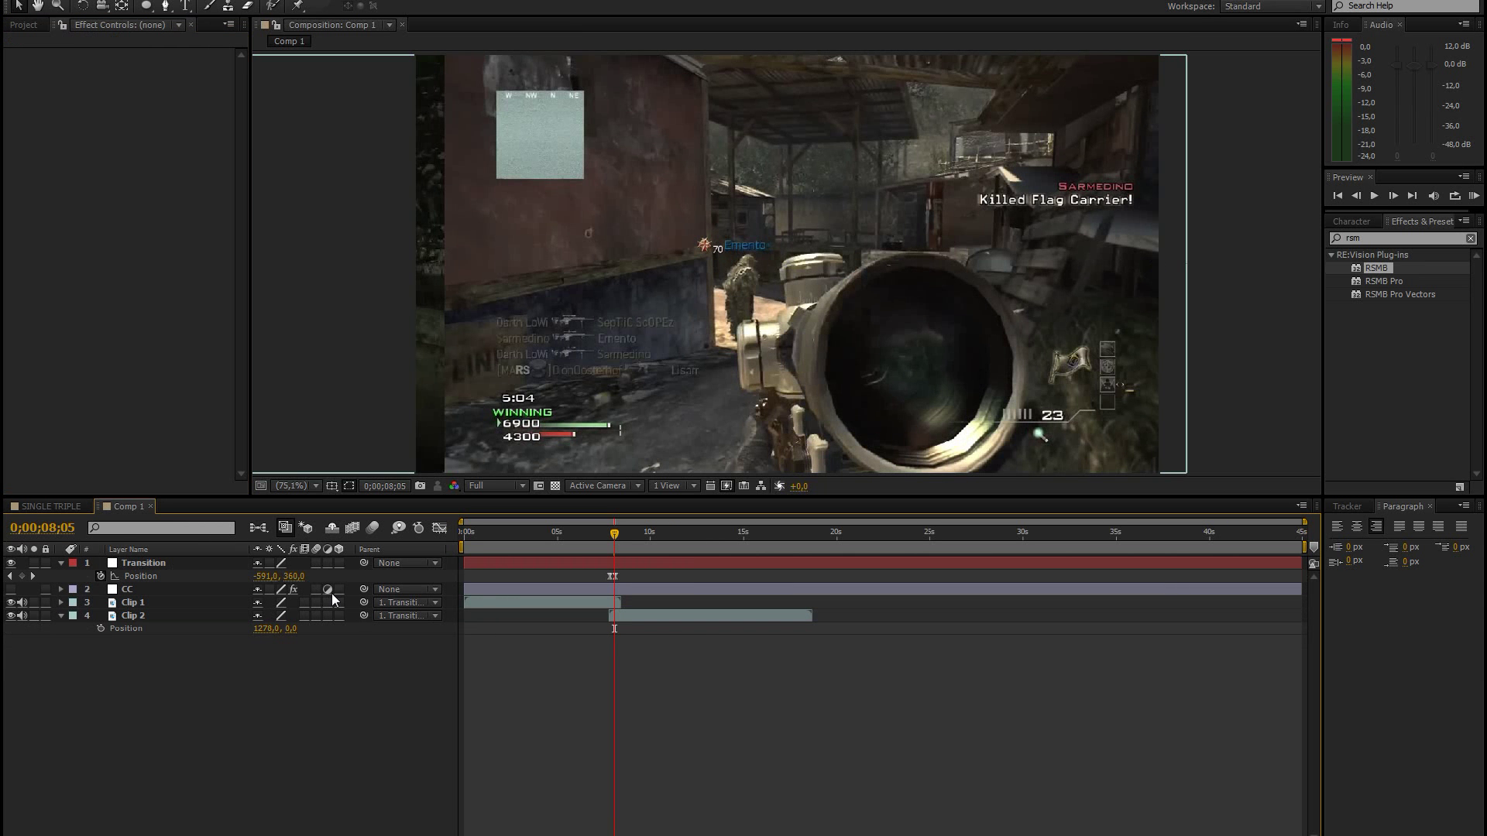
# Step: Enable composition and clip motion blur, then scrub through the slide to check the streaks
pyautogui.click(371, 530)
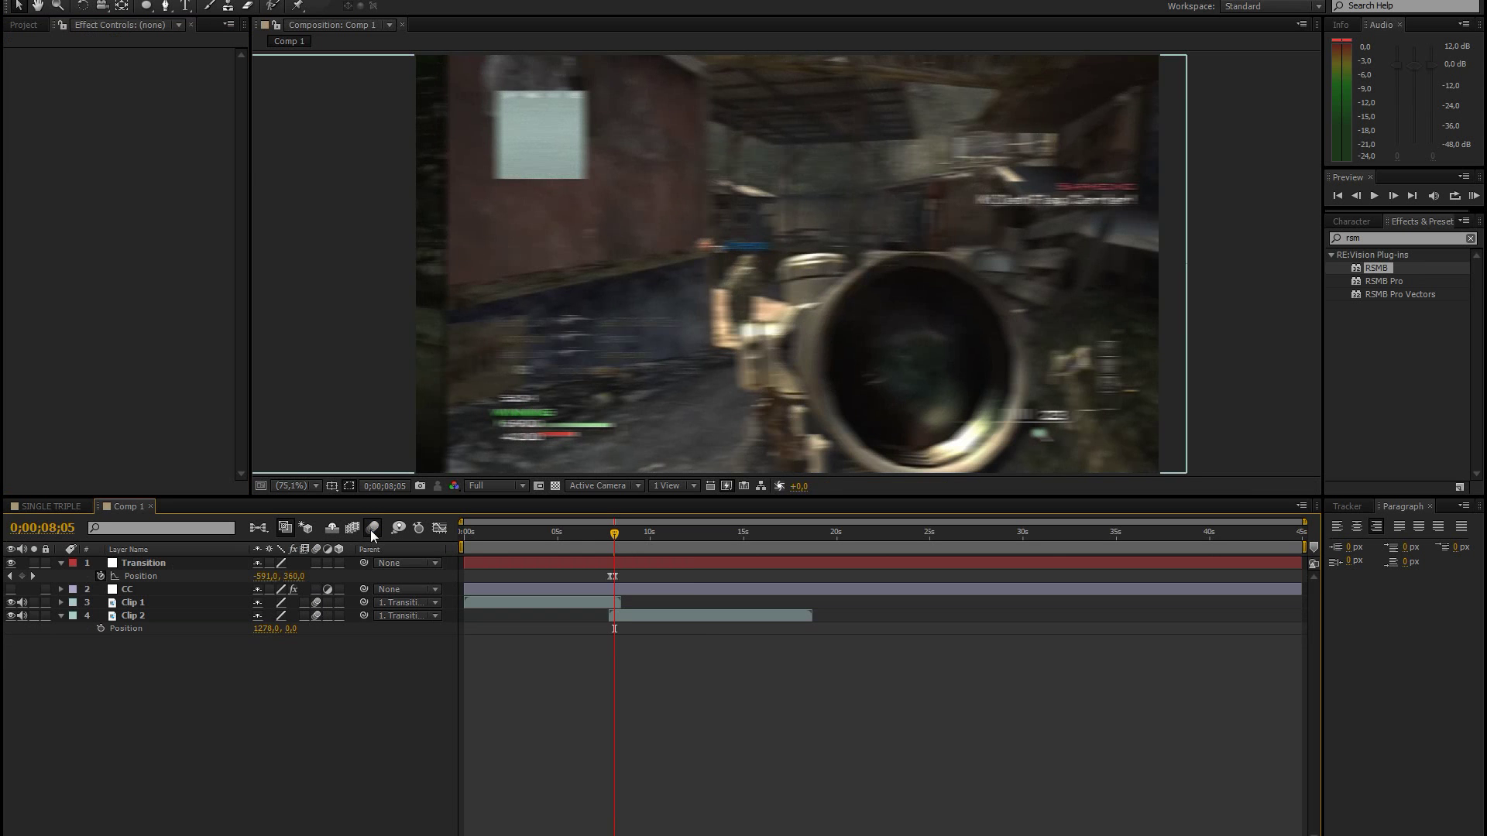
pyautogui.click(317, 604)
pyautogui.moveTo(613, 536); pyautogui.dragTo(611, 524)
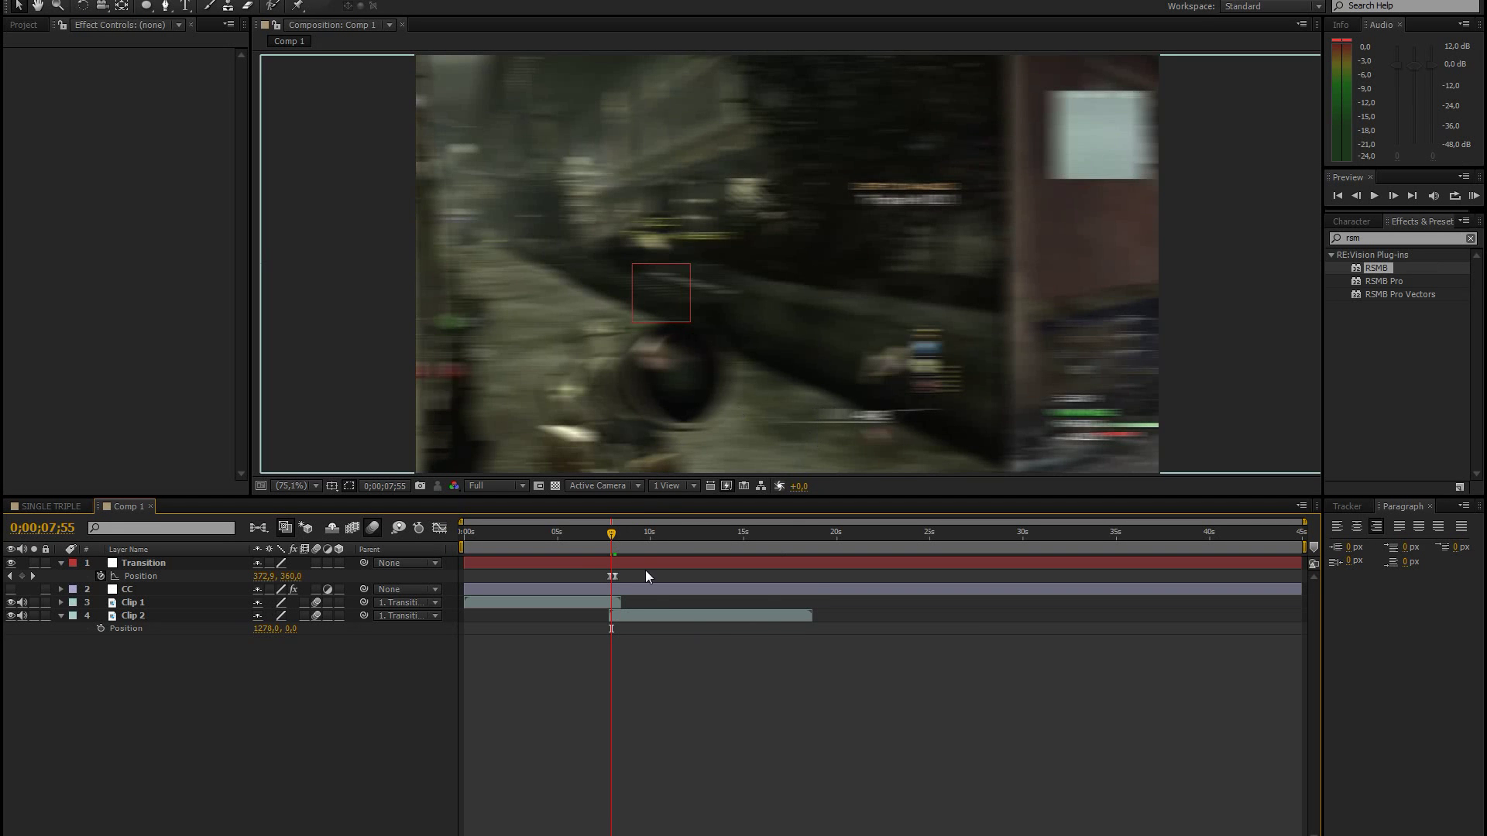
pyautogui.moveTo(611, 533); pyautogui.dragTo(615, 531)
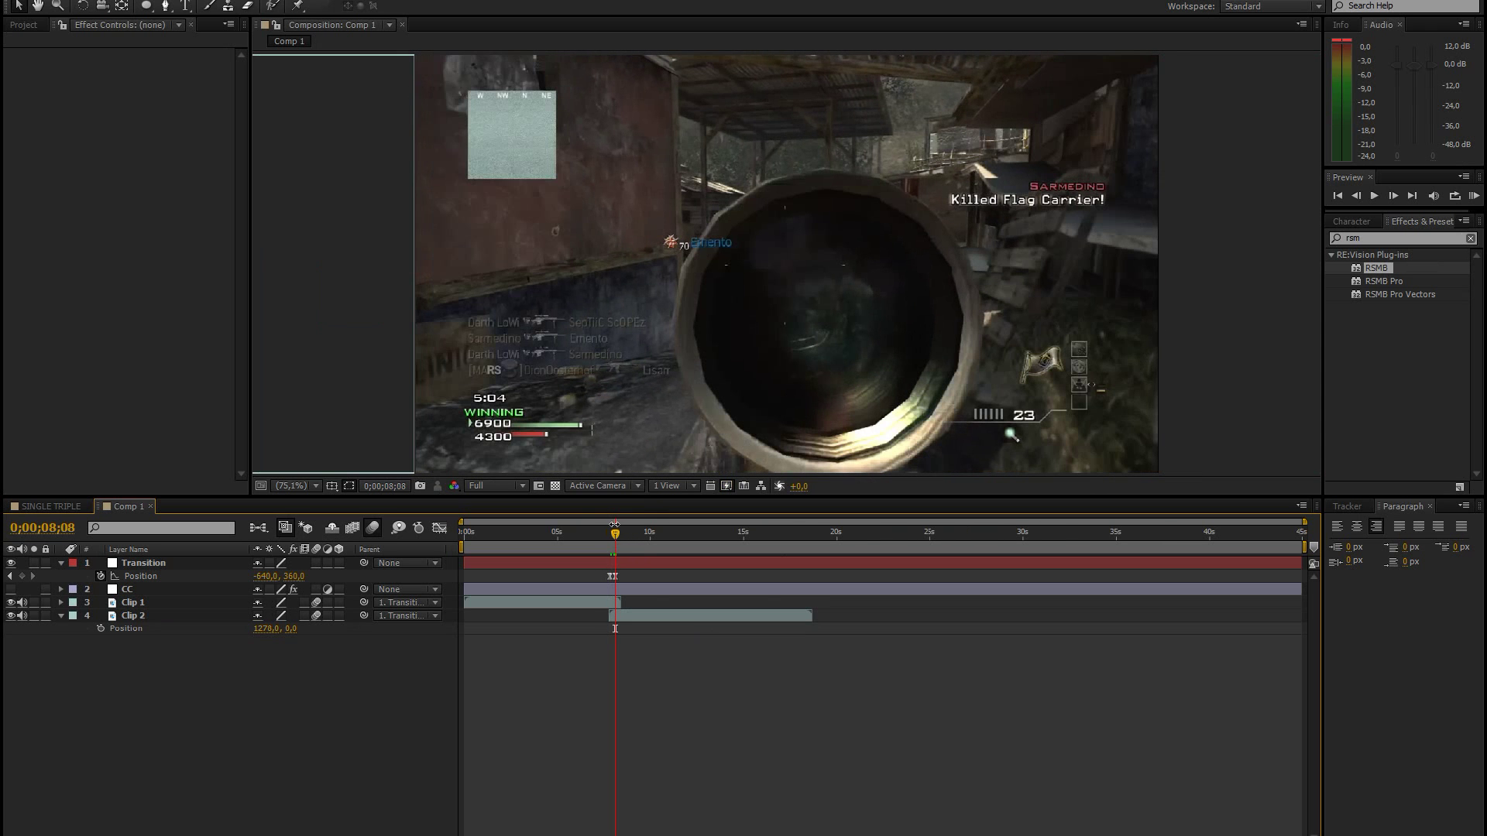
# Step: Turn CC back on, set the work area to about 8–10 s, and RAM-preview it
pyautogui.click(11, 589)
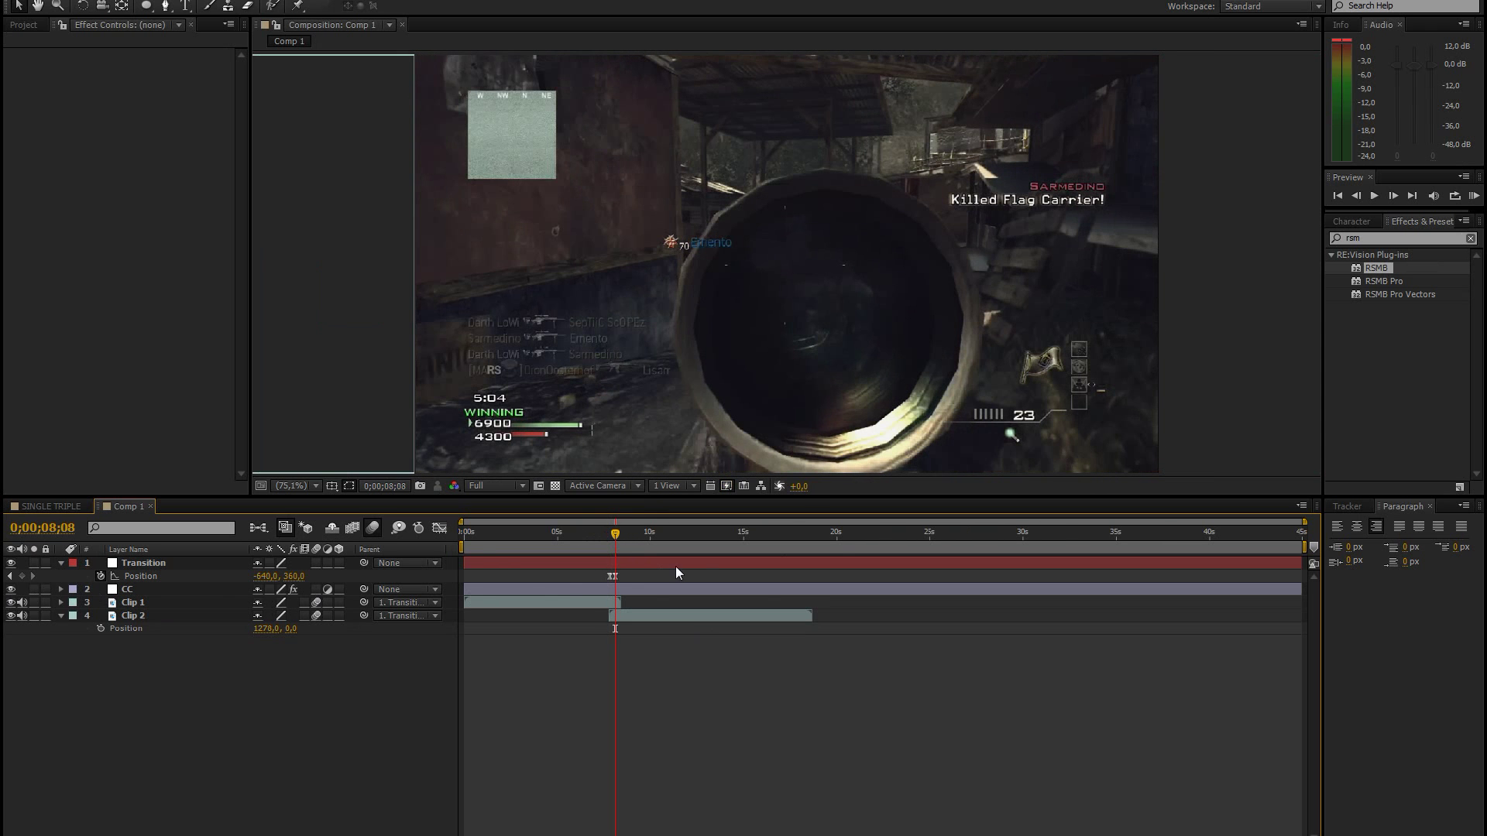
pyautogui.moveTo(462, 547); pyautogui.dragTo(611, 548)
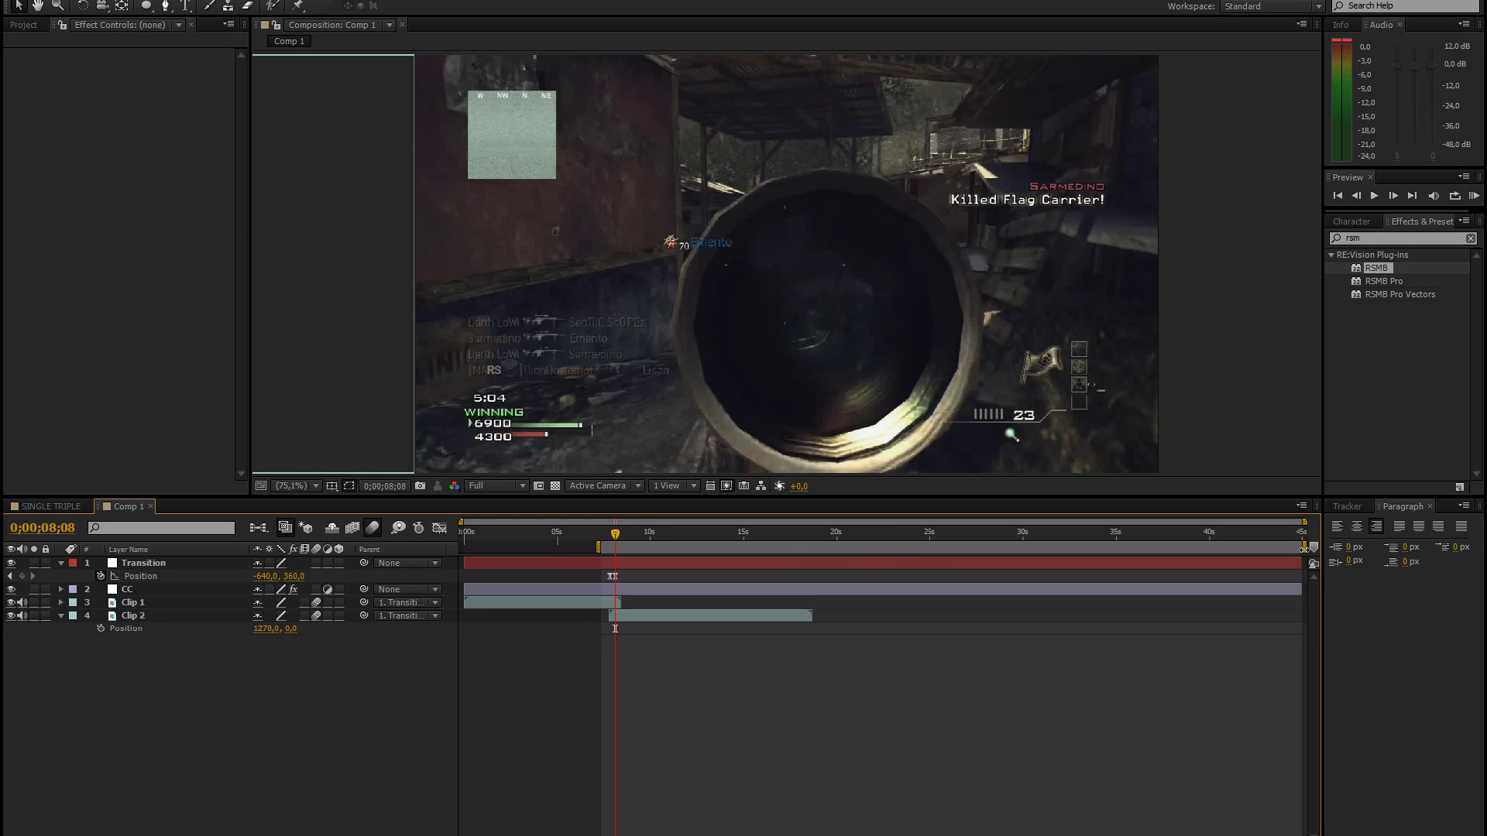
pyautogui.moveTo(1305, 548); pyautogui.dragTo(648, 548)
pyautogui.click(1474, 196)
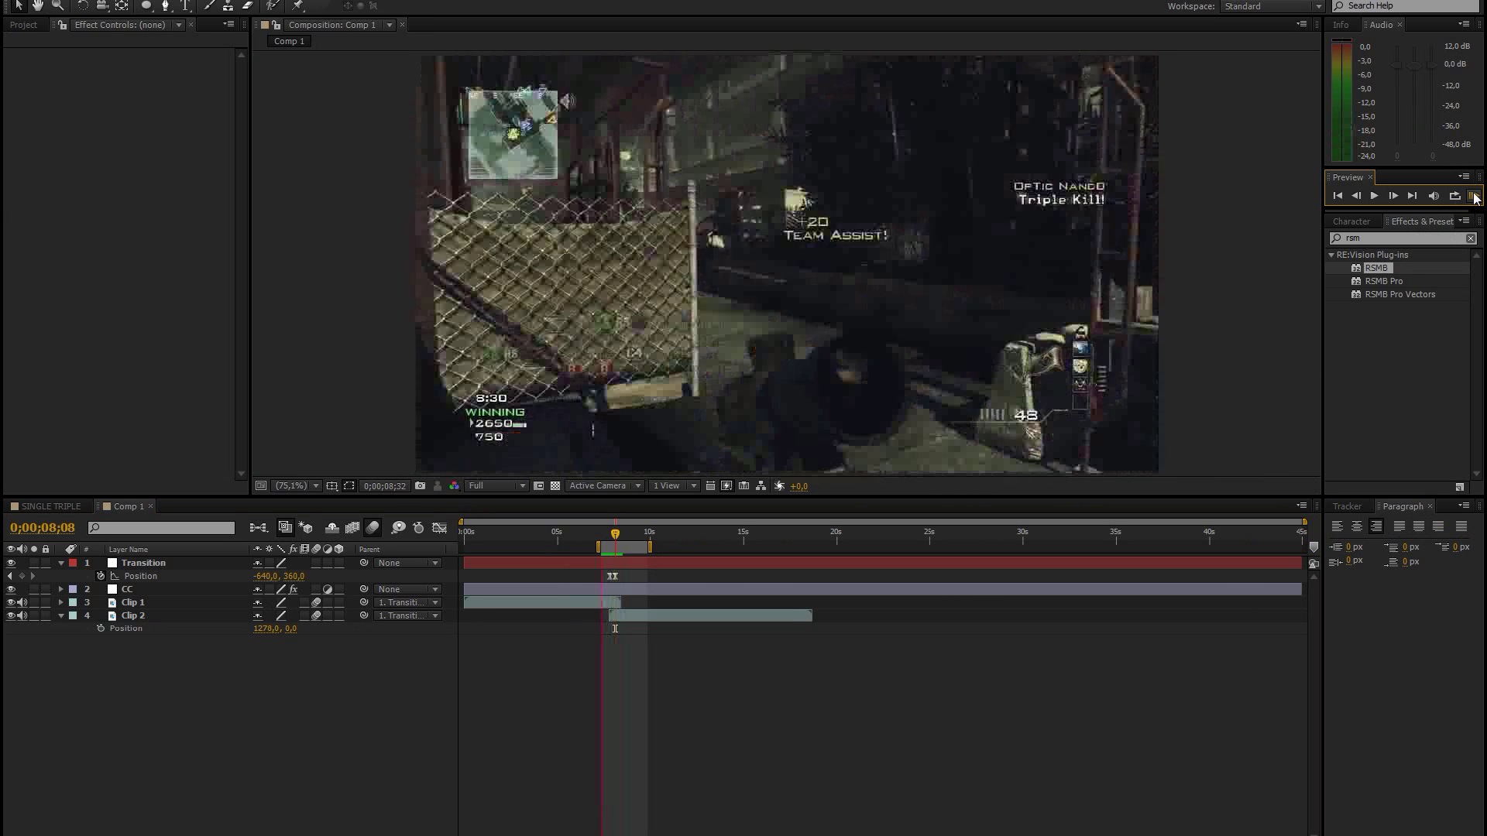
# Step: Stop the transition playback, deselect the Transition layer and collapse its property list
pyautogui.click(741, 571)
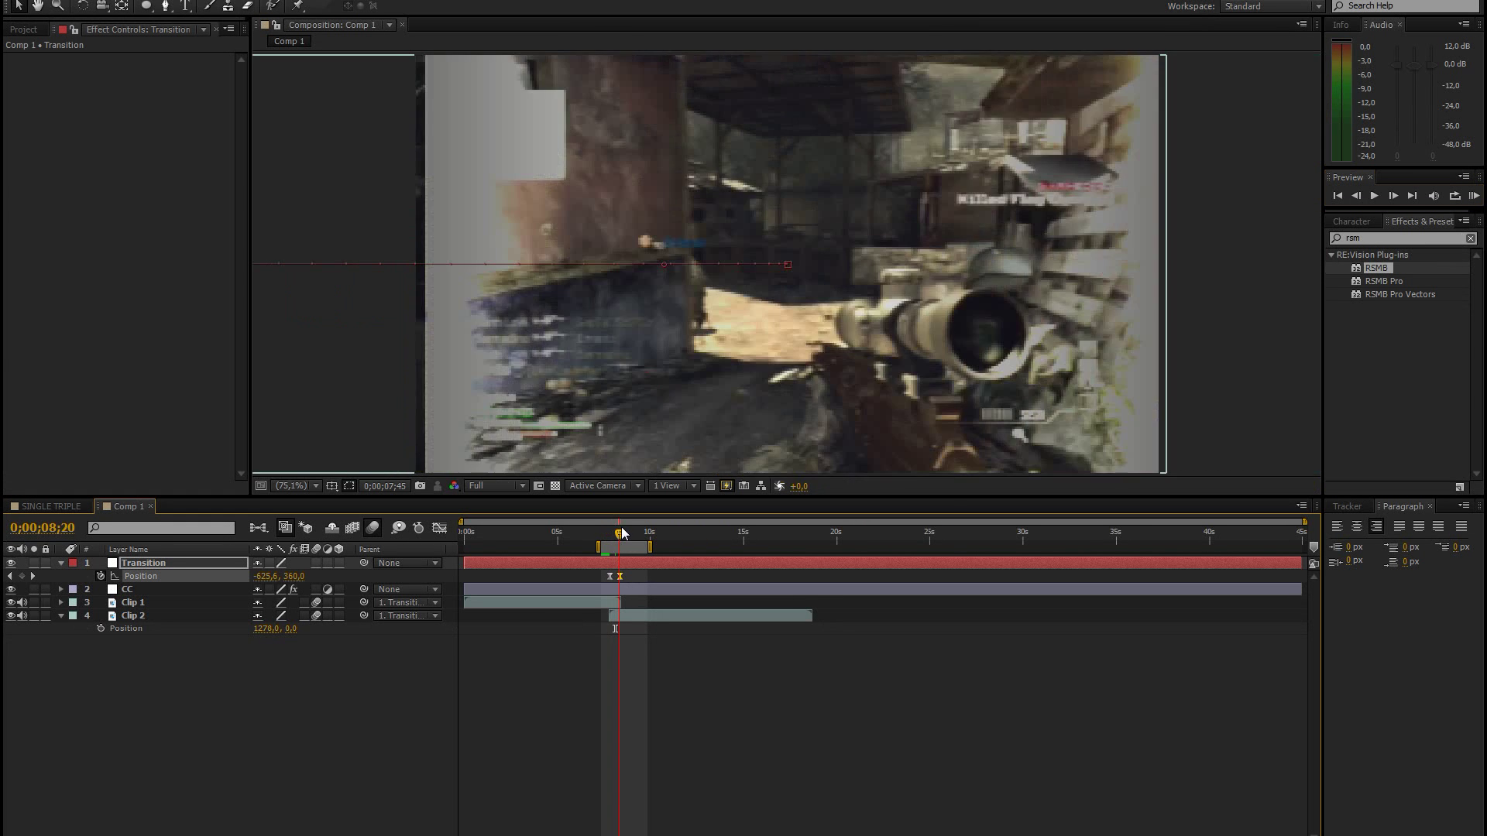
pyautogui.click(132, 751)
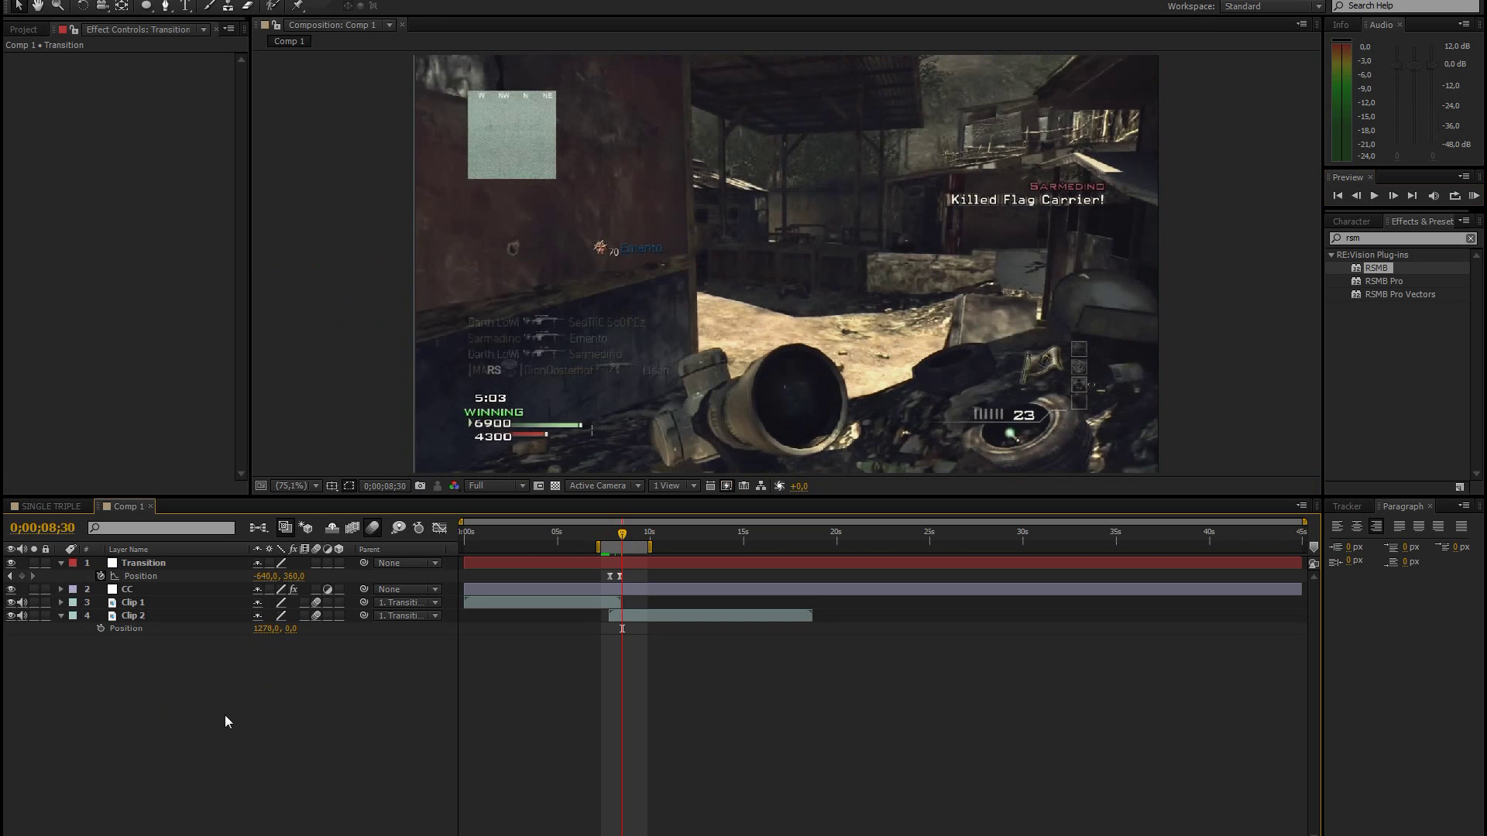
pyautogui.click(61, 565)
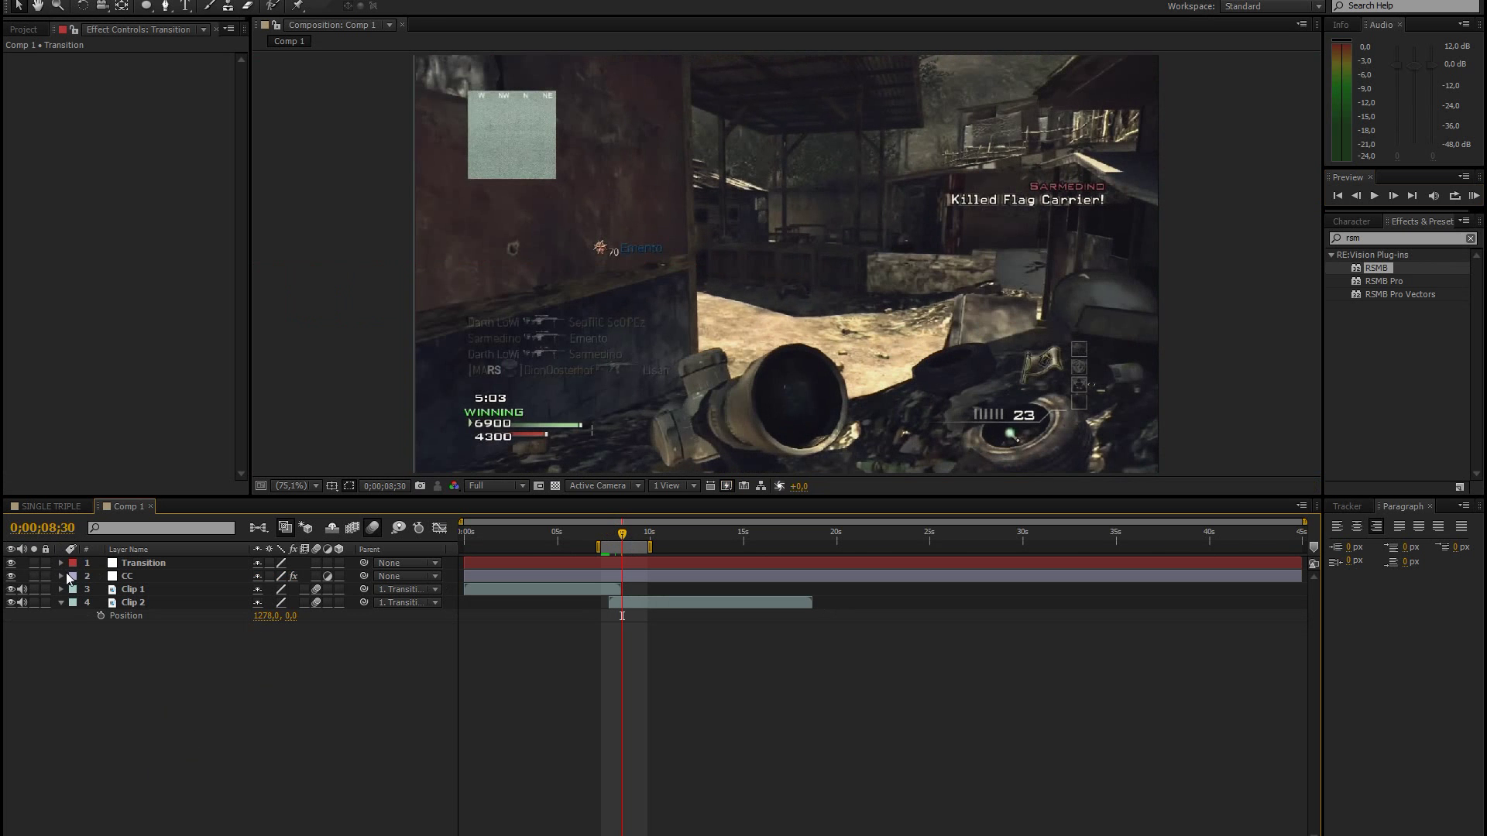